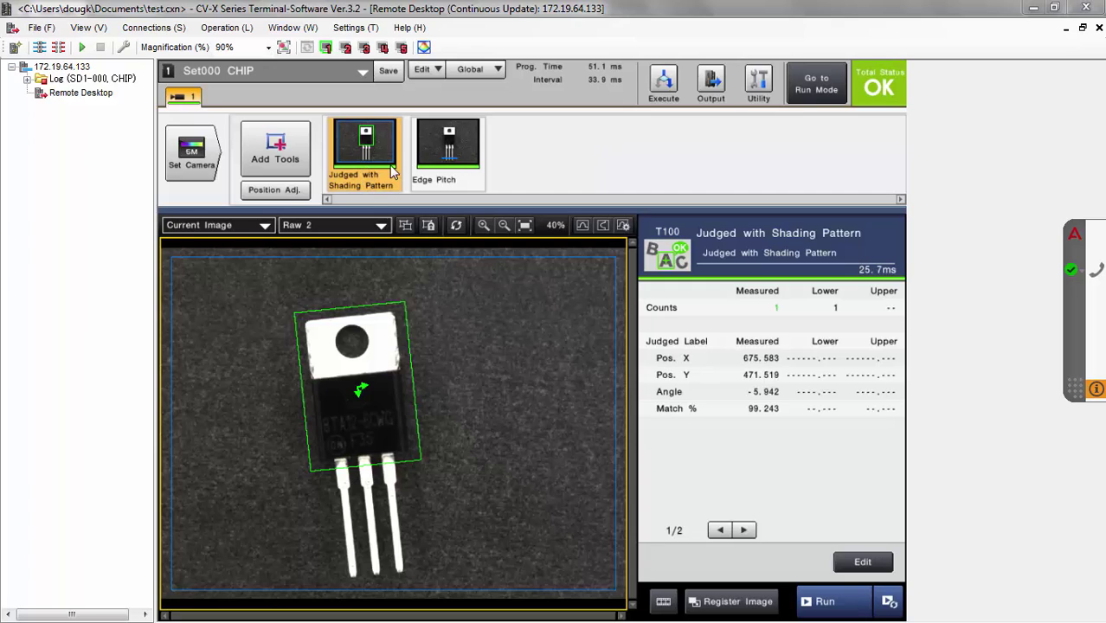
Step: Show the EtherNet/IP Byte Allocation Area listing shading-pattern results at addresses 0048–0060
{"action": "left_click", "coordinate": [447, 170]}
{"action": "left_click", "coordinate": [351, 158]}
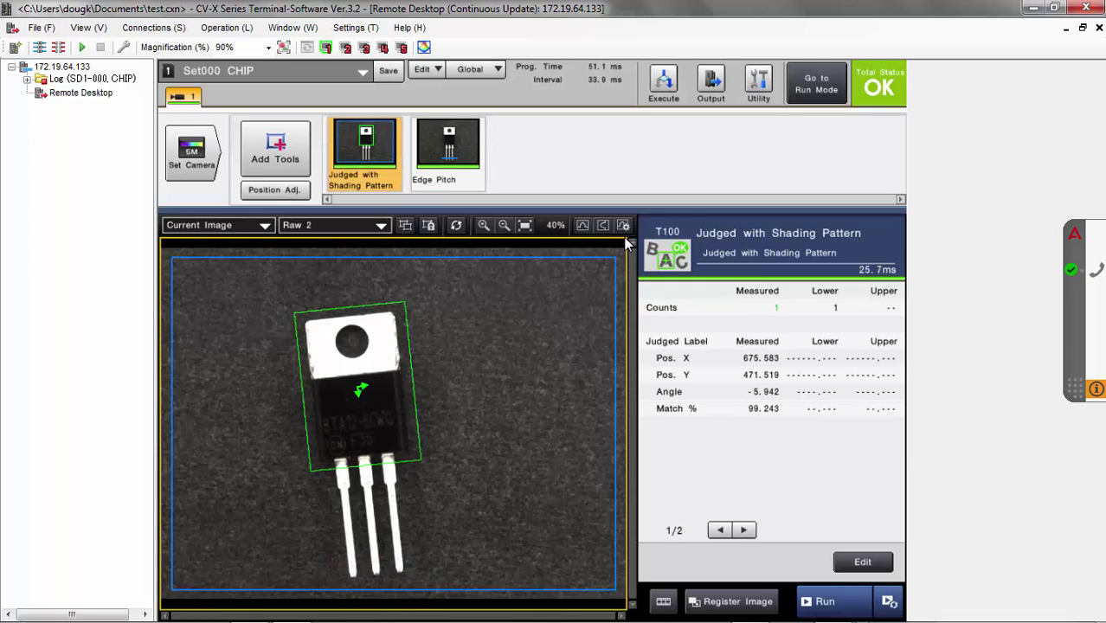
{"action": "left_click", "coordinate": [710, 84]}
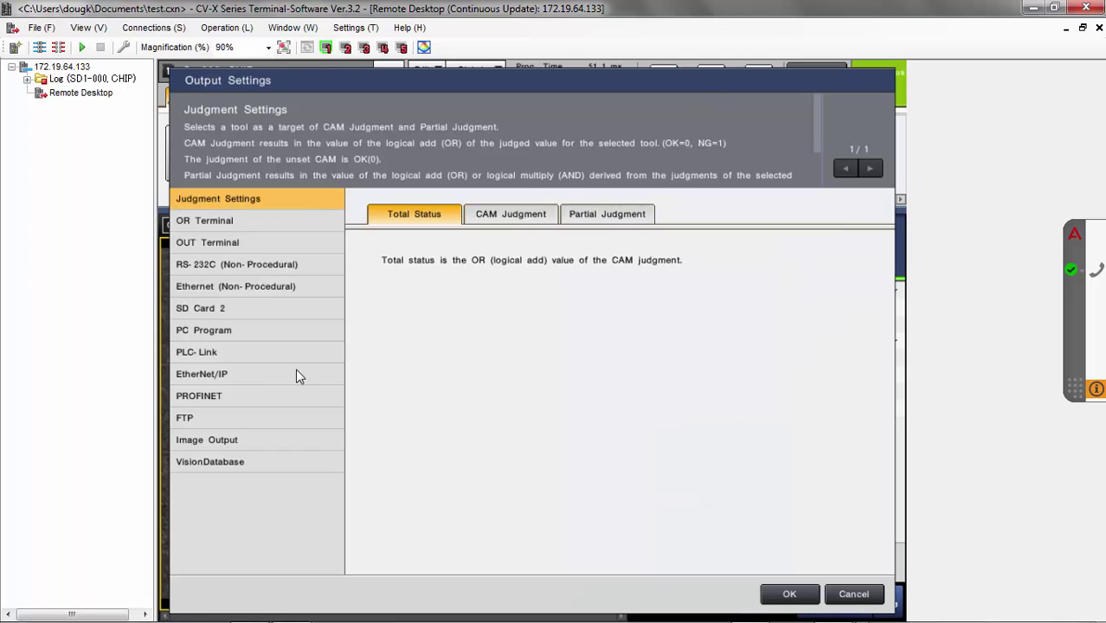
{"action": "left_click", "coordinate": [222, 374]}
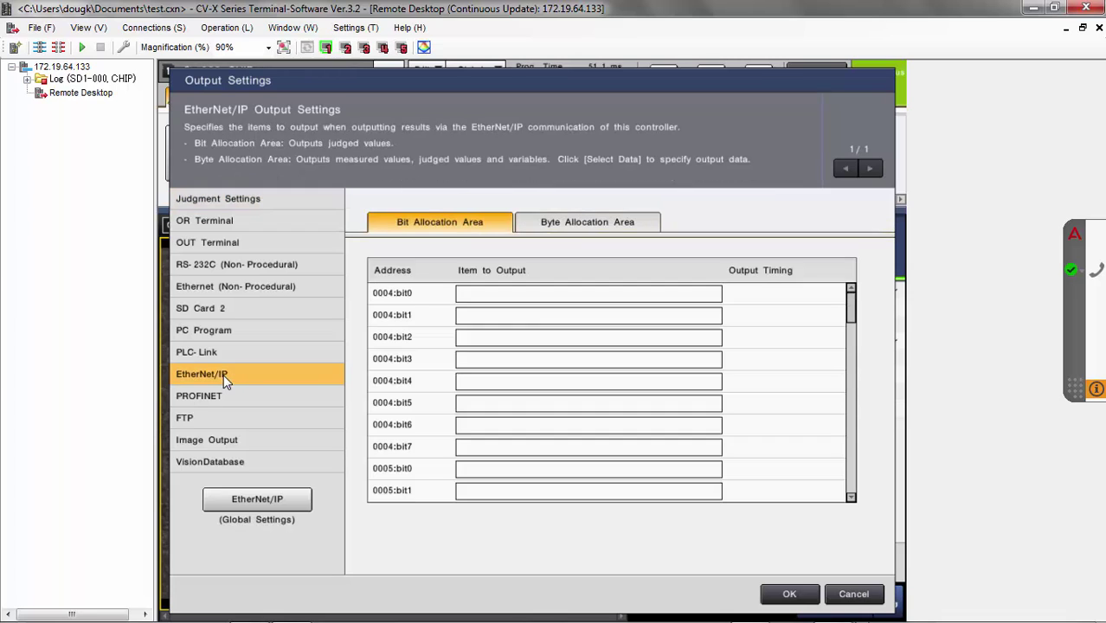
{"action": "left_click", "coordinate": [581, 224]}
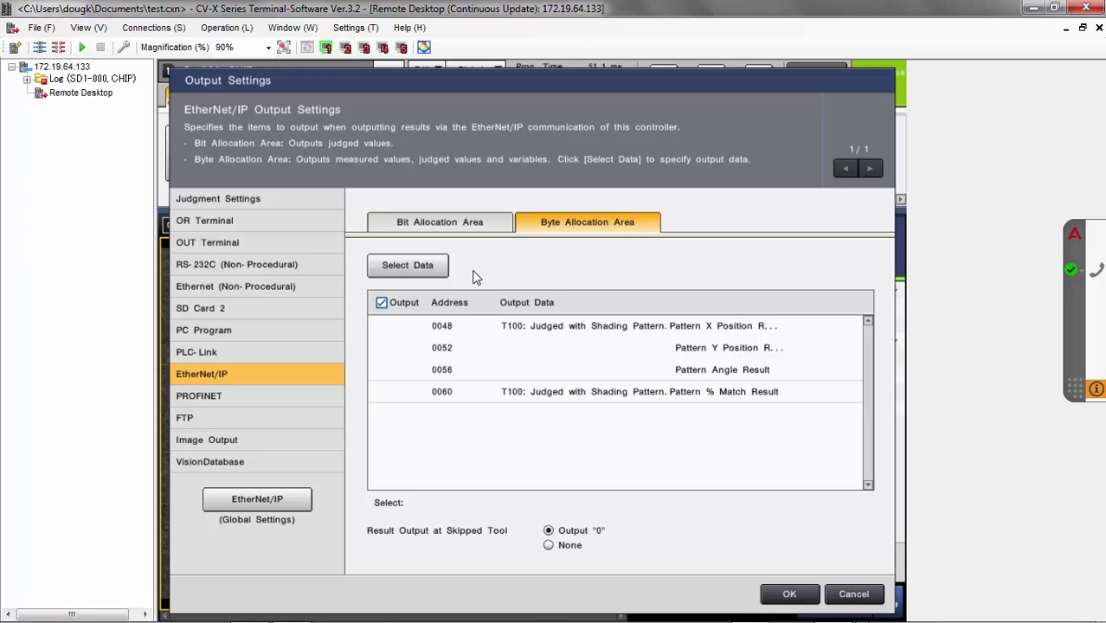
Step: Add Total Status from the Judged Value tab as EtherNet/IP output item 2 (3/256)
{"action": "left_click", "coordinate": [406, 268]}
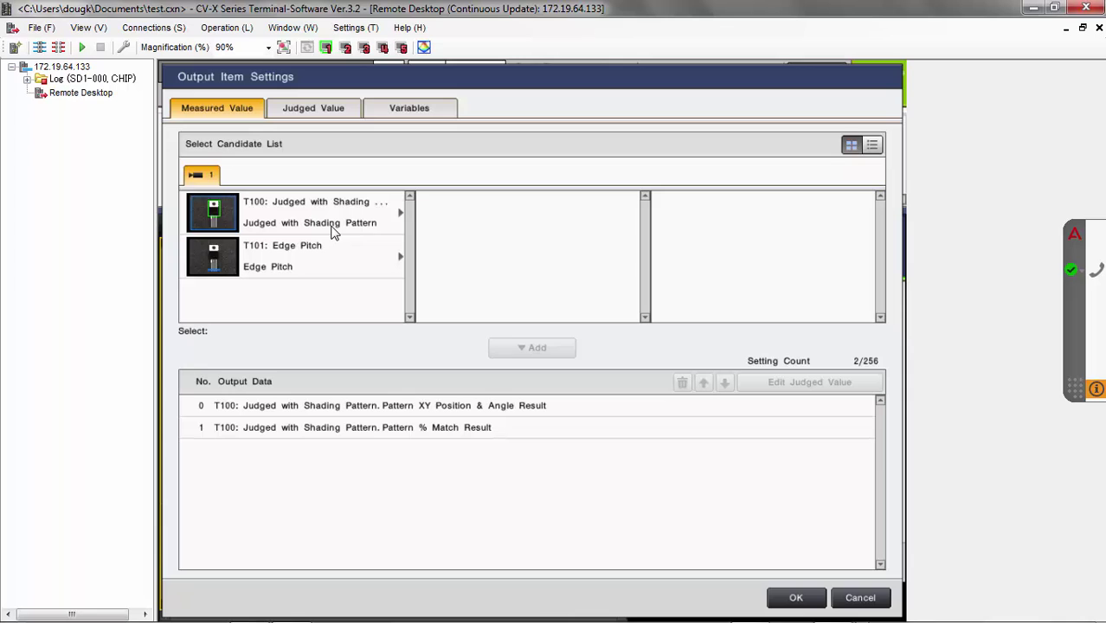
{"action": "left_click", "coordinate": [400, 106]}
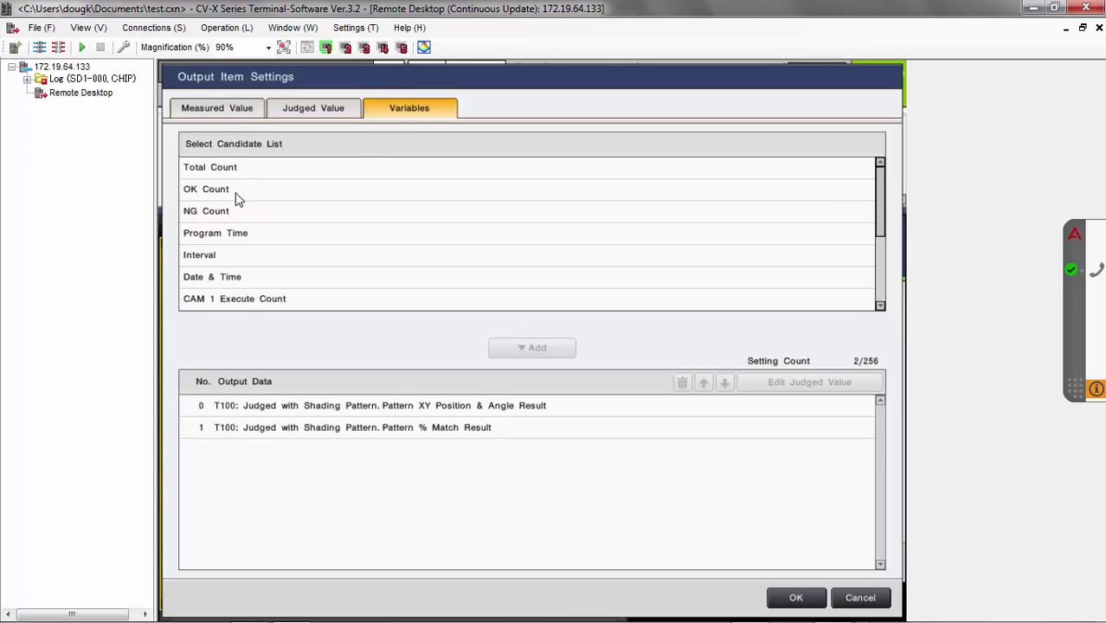
{"action": "left_click", "coordinate": [319, 110]}
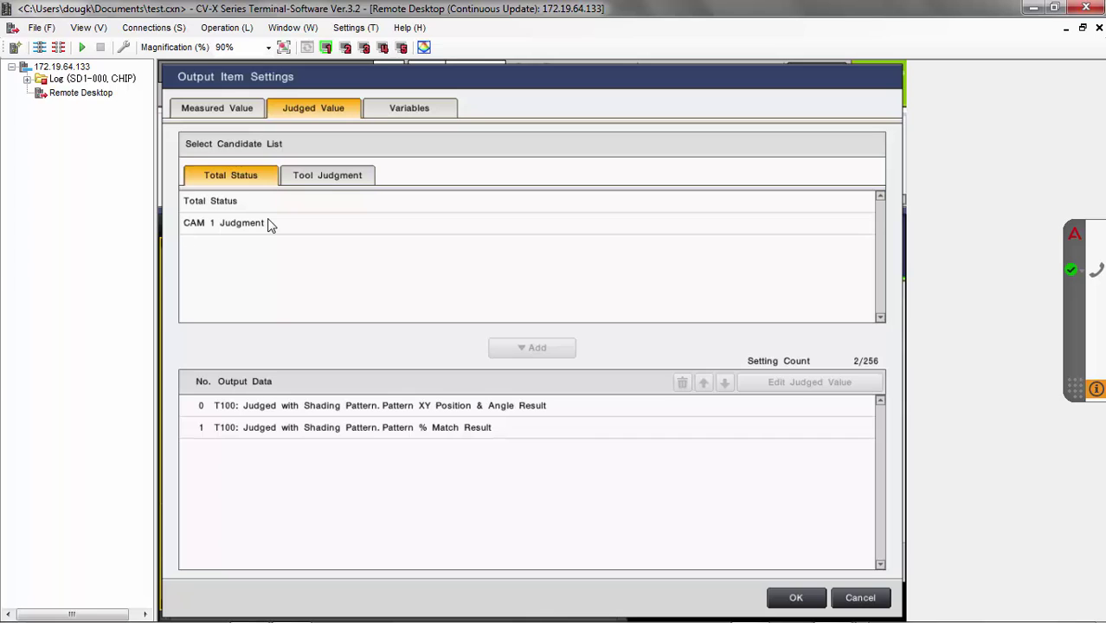
{"action": "left_click", "coordinate": [235, 202]}
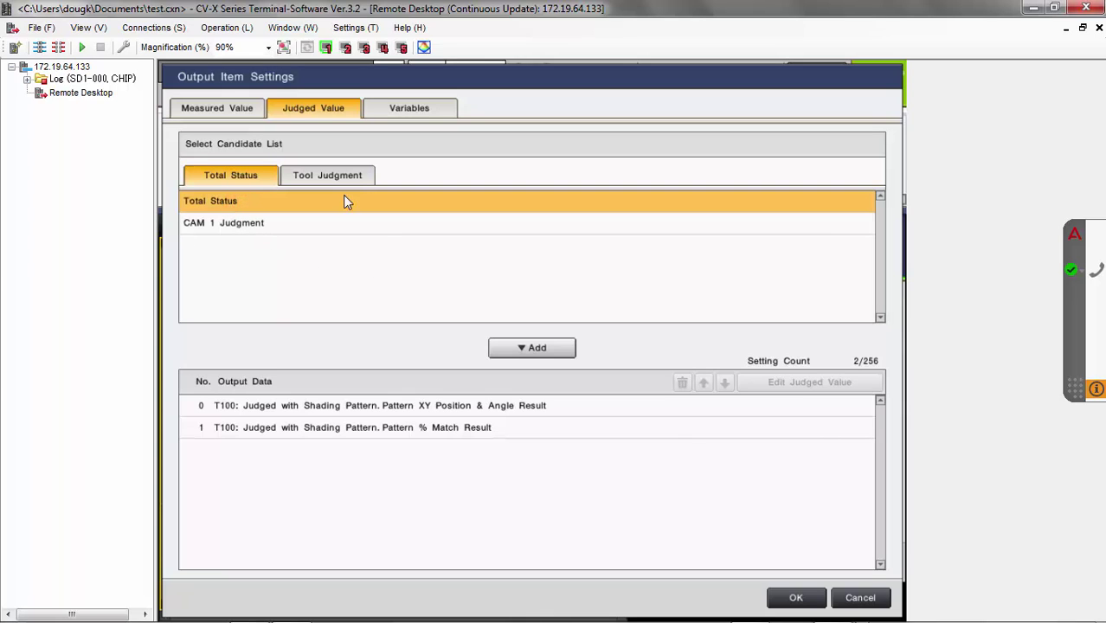
{"action": "left_click", "coordinate": [535, 348]}
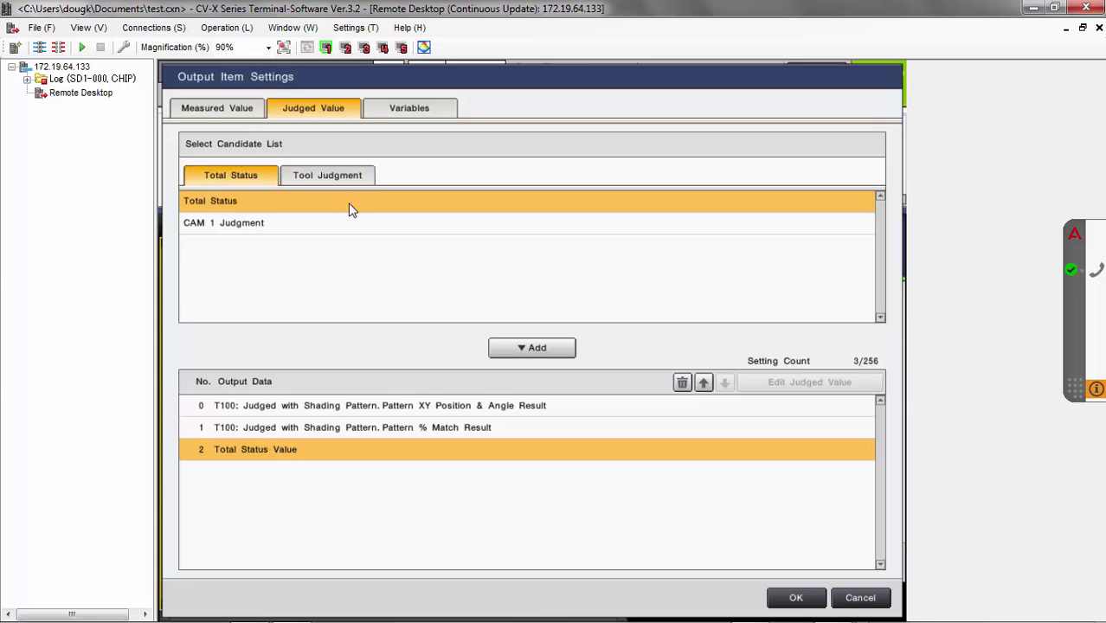
{"action": "left_click", "coordinate": [205, 111]}
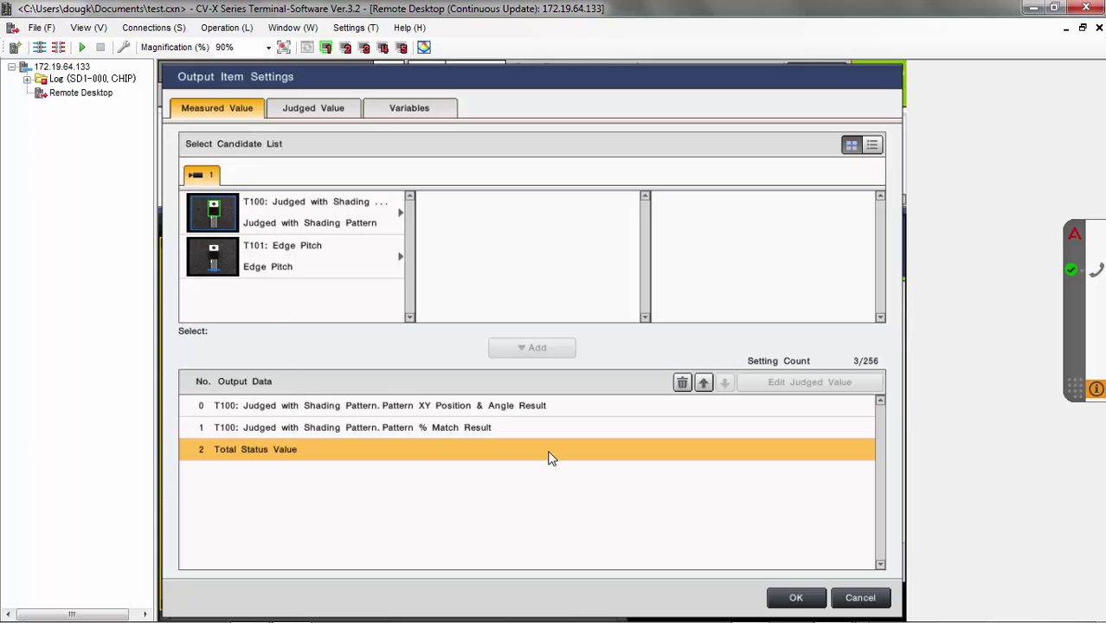
Step: Add T101 Edge Pitch's Average Pitch Result to the output data list
{"action": "left_click", "coordinate": [309, 264]}
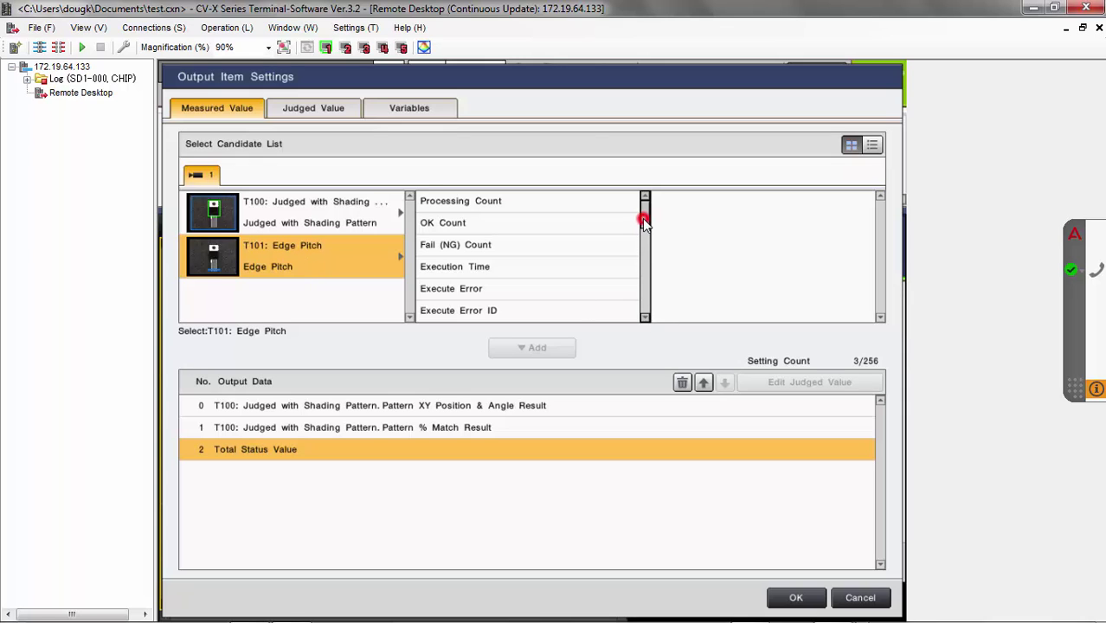
{"action": "scroll", "coordinate": [451, 297], "scroll_direction": "down", "scroll_amount": 2}
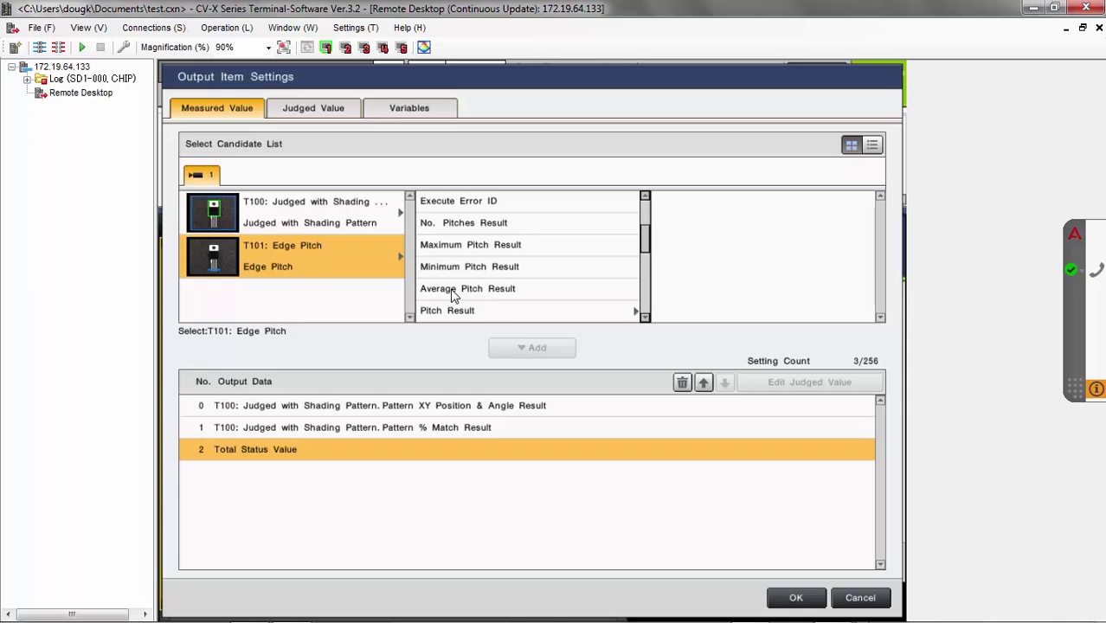
{"action": "left_click", "coordinate": [458, 291]}
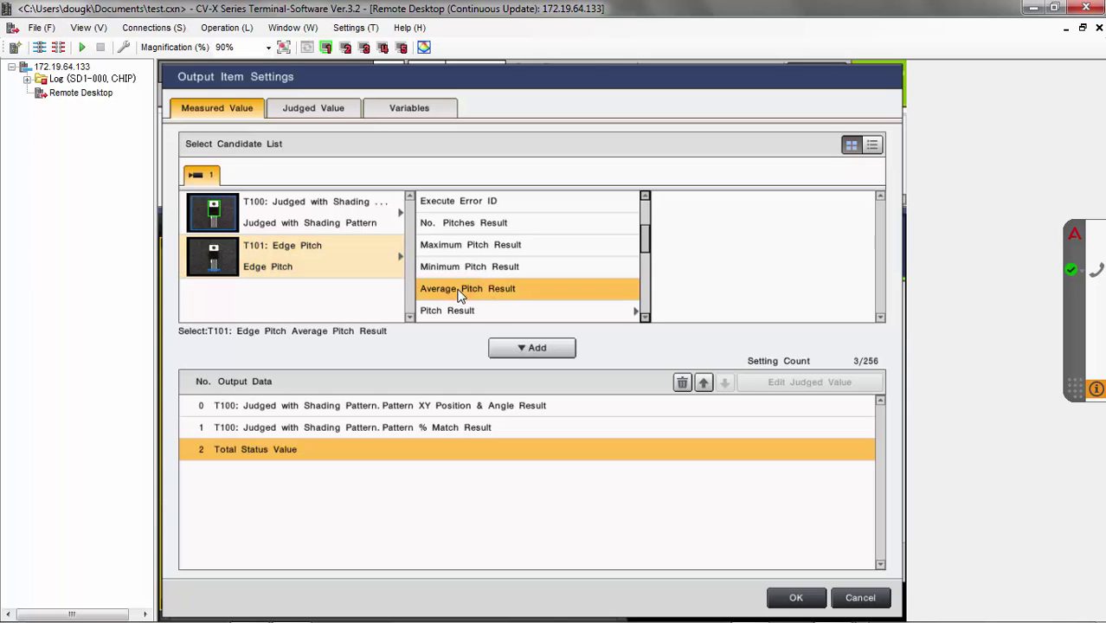
{"action": "left_click", "coordinate": [537, 347]}
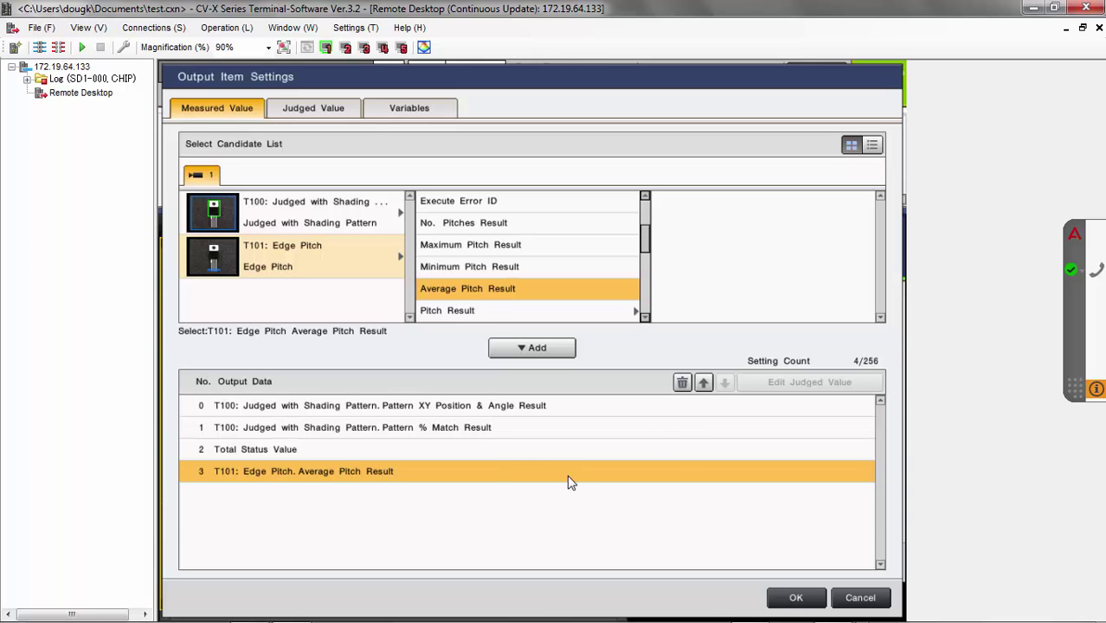
Step: Move Total Status Value to the top of the output list and confirm it
{"action": "left_click", "coordinate": [382, 452]}
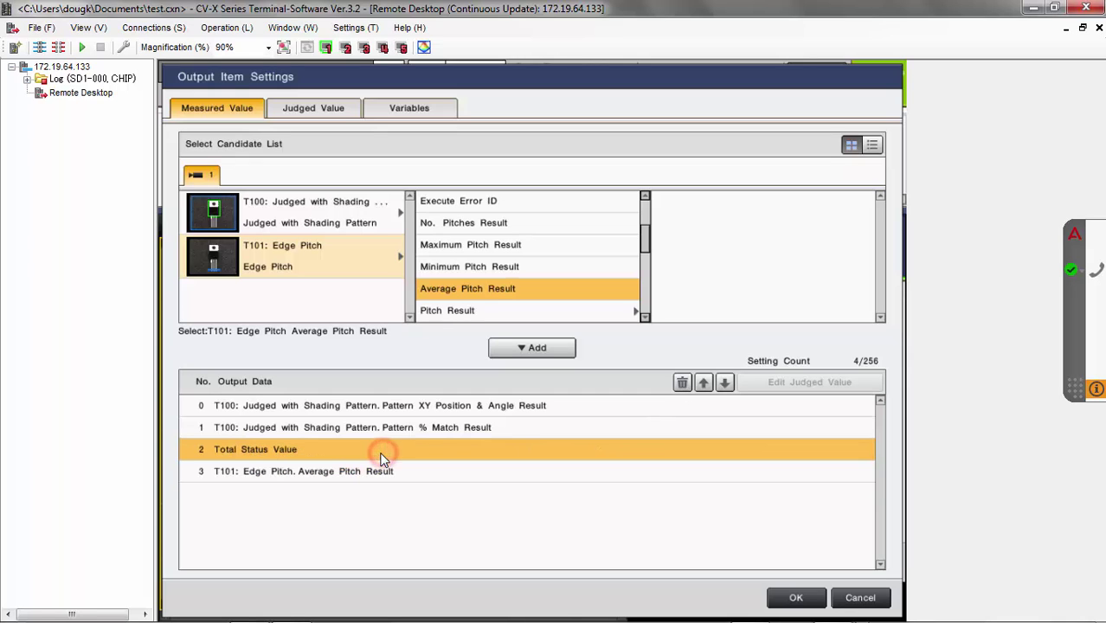
{"action": "left_click", "coordinate": [703, 382]}
{"action": "left_click", "coordinate": [703, 382]}
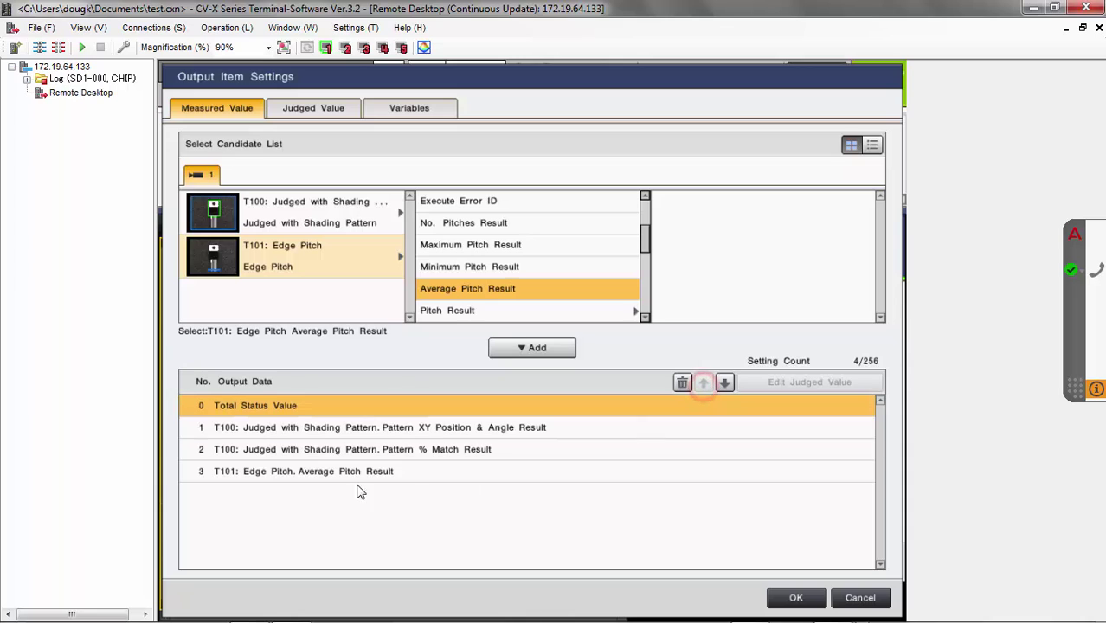
{"action": "left_click", "coordinate": [793, 599]}
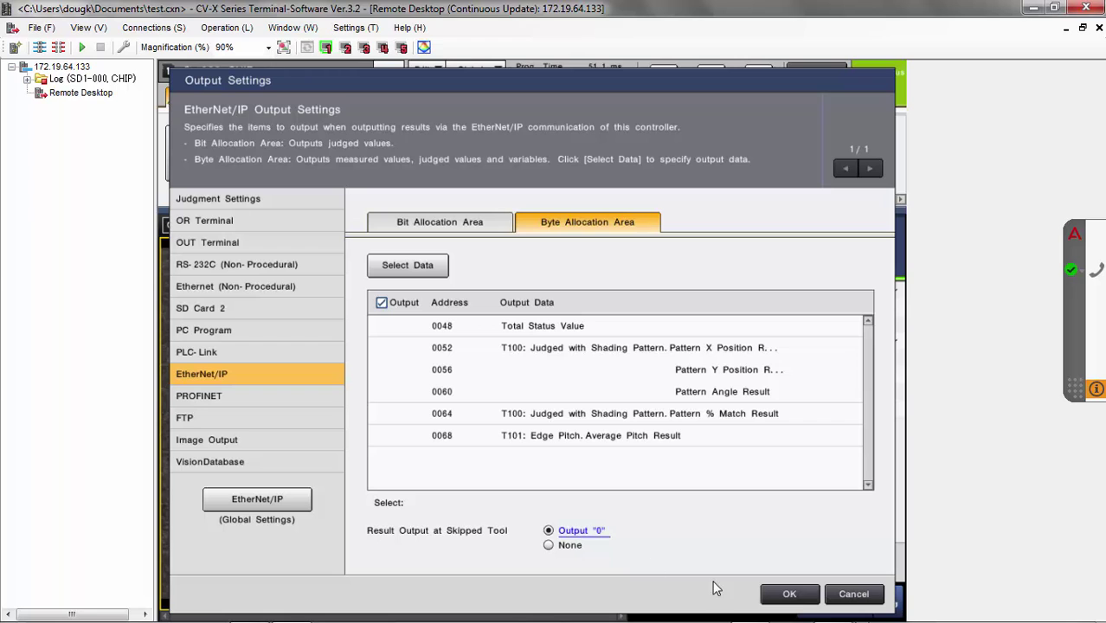
Step: Apply the output settings with Total Status Value at 0048 and close them
{"action": "left_click", "coordinate": [783, 594]}
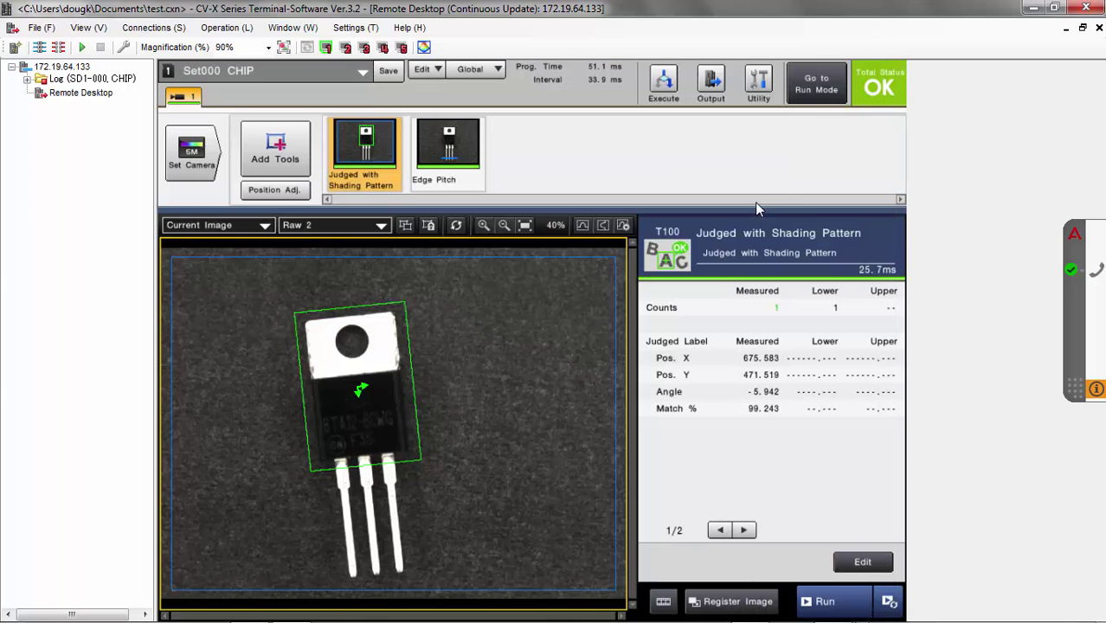
Step: Save the changed settings and put the CV-X controller into Run mode
{"action": "left_click", "coordinate": [803, 95]}
{"action": "left_click", "coordinate": [517, 380]}
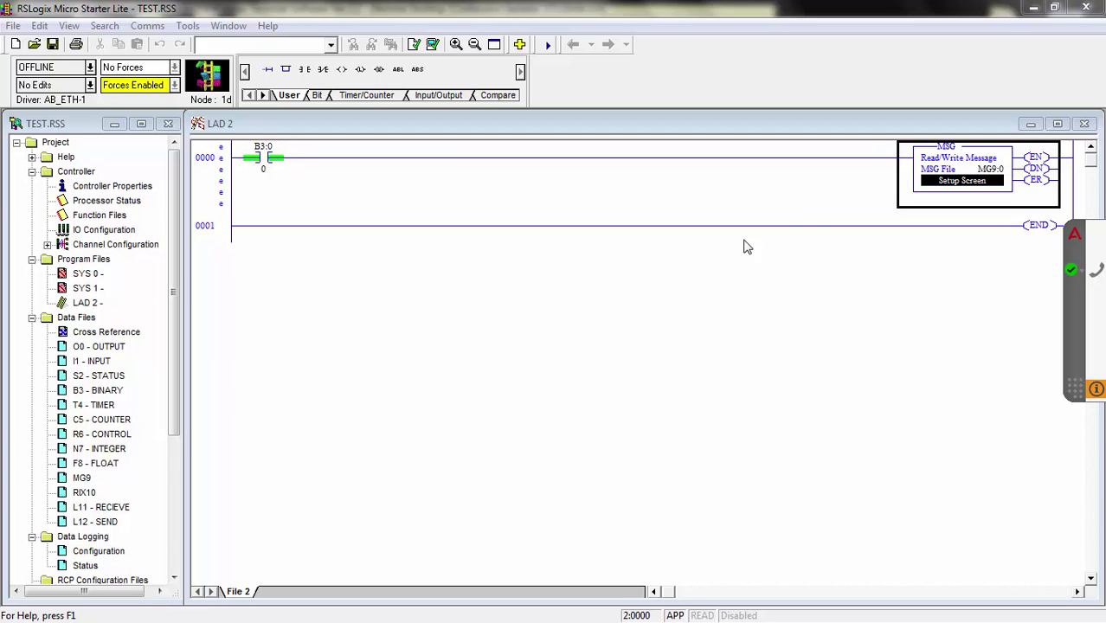
Step: Open the MG9:0 MSG setup and bring up EIP_Services_CVX.pdf in PDF Converter
{"action": "left_click", "coordinate": [947, 188]}
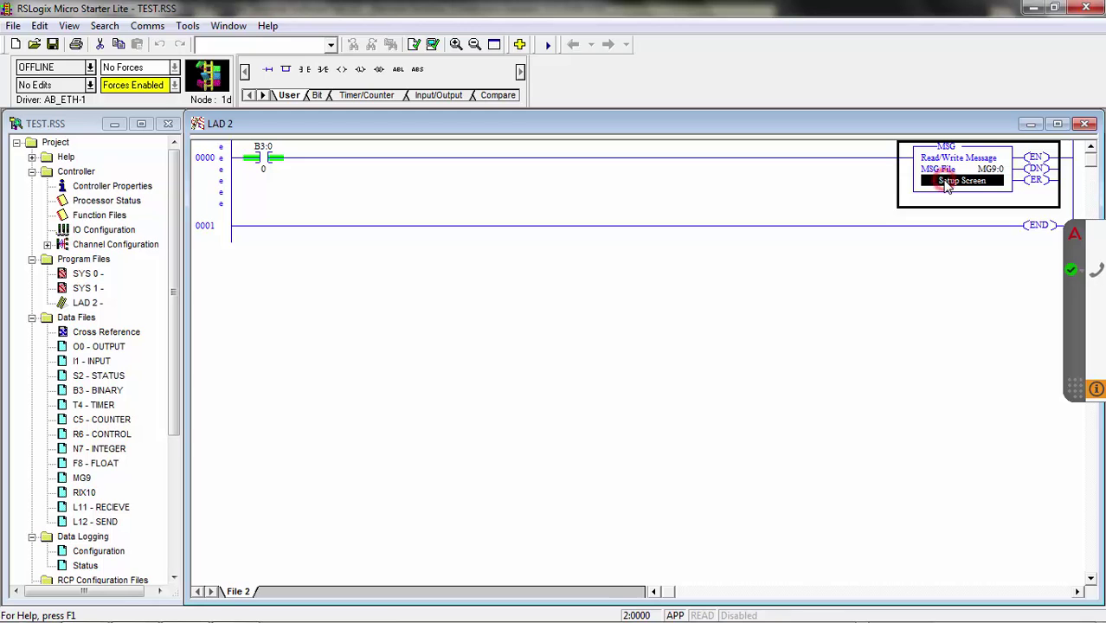
{"action": "left_click_drag", "start_coordinate": [467, 248], "coordinate": [593, 211]}
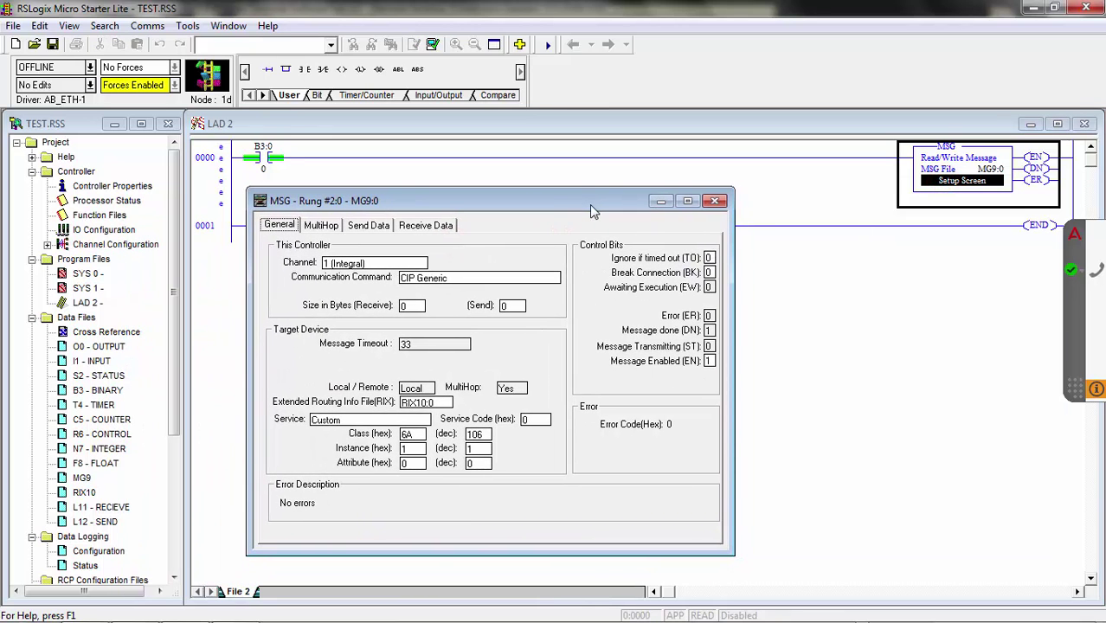
{"action": "mouse_move", "coordinate": [142, 618]}
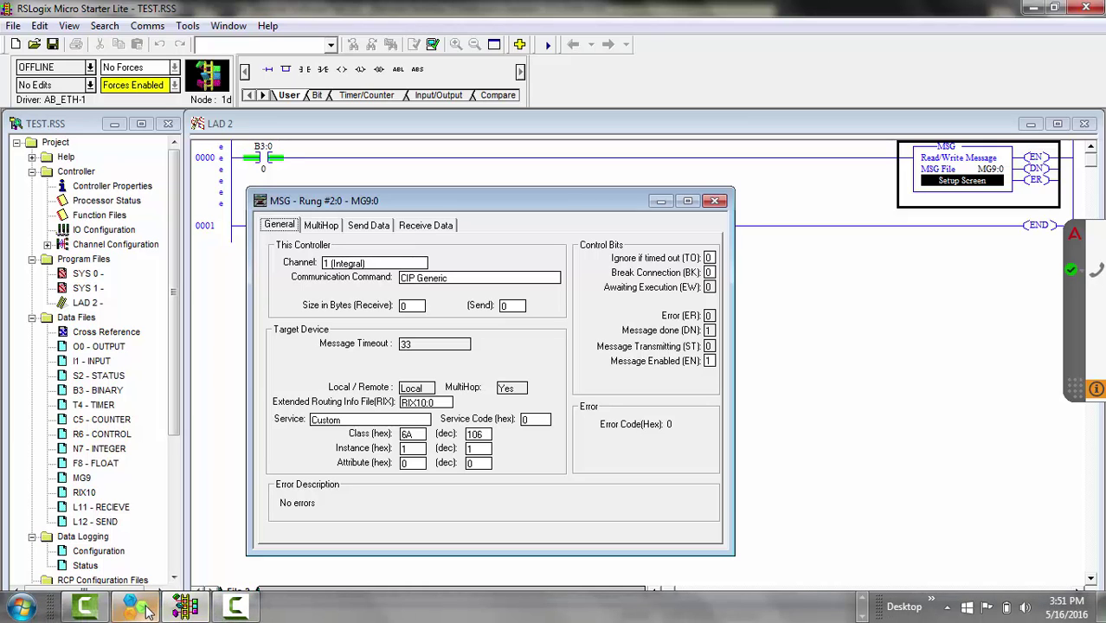
{"action": "left_click", "coordinate": [145, 609]}
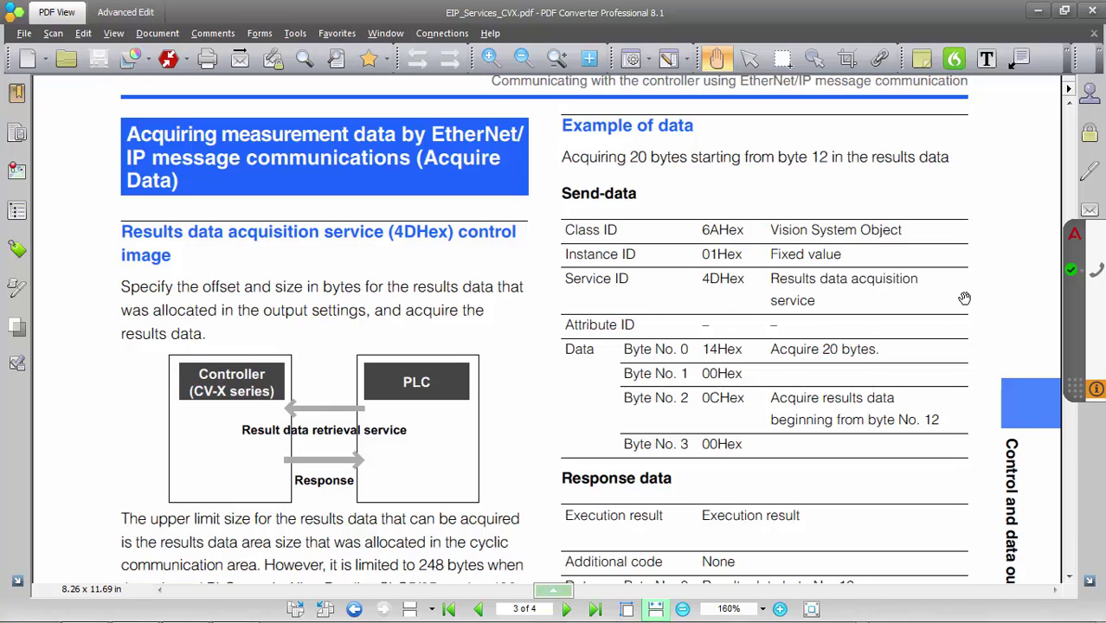
Step: Scroll EIP_Services_CVX.pdf to the 4DHex Results data acquisition Send-data table
{"action": "scroll", "coordinate": [931, 306], "scroll_direction": "down", "scroll_amount": 2}
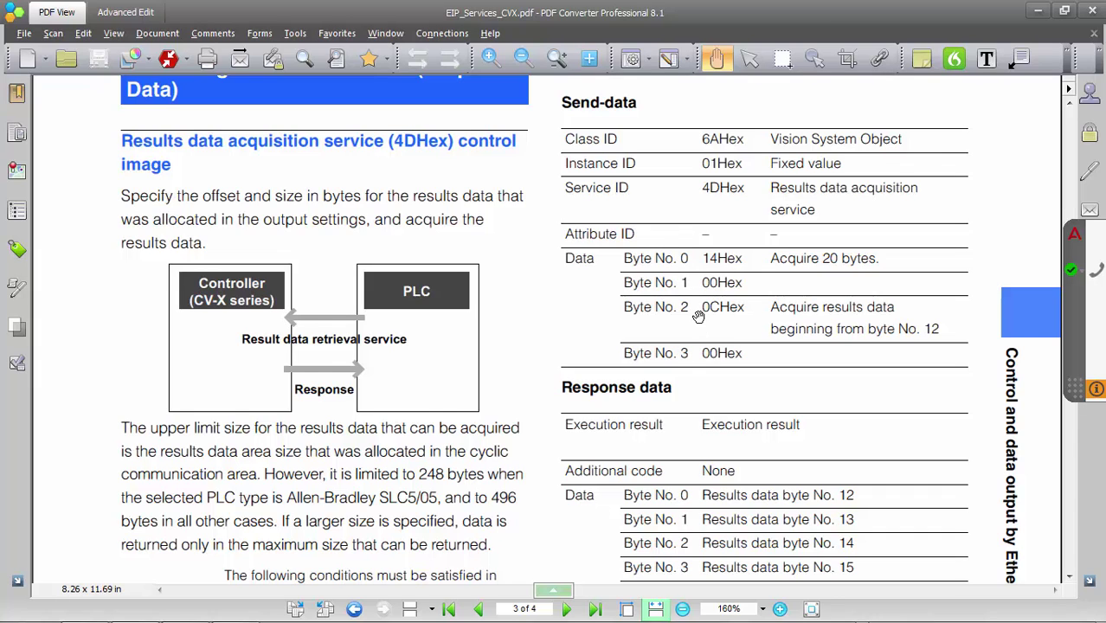
{"action": "scroll", "coordinate": [698, 317], "scroll_direction": "down", "scroll_amount": 2}
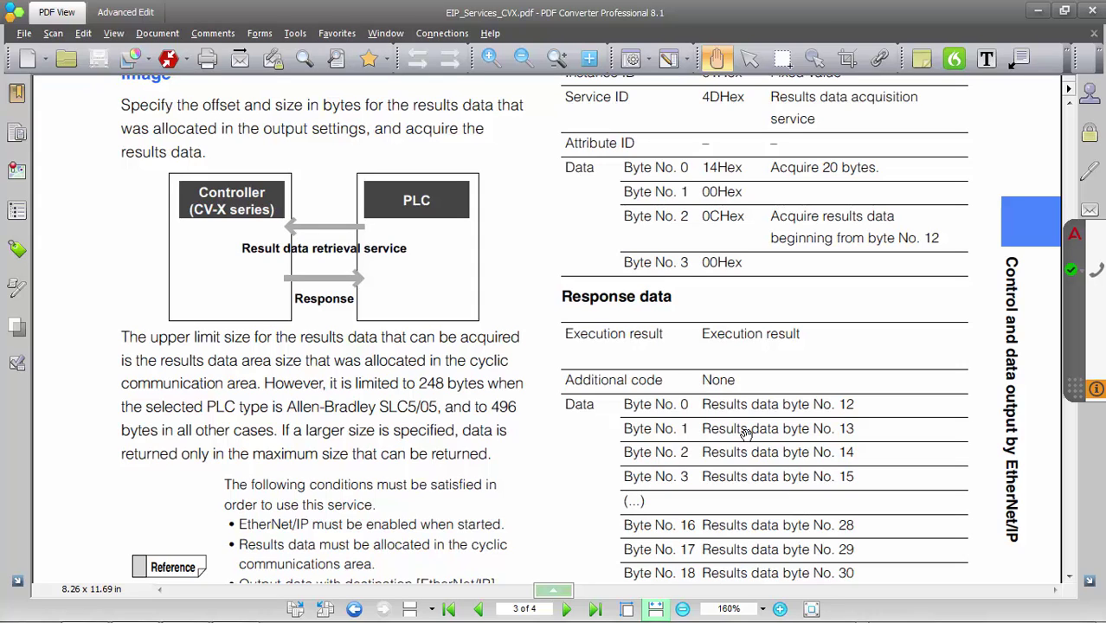
{"action": "scroll", "coordinate": [745, 432], "scroll_direction": "up", "scroll_amount": 2}
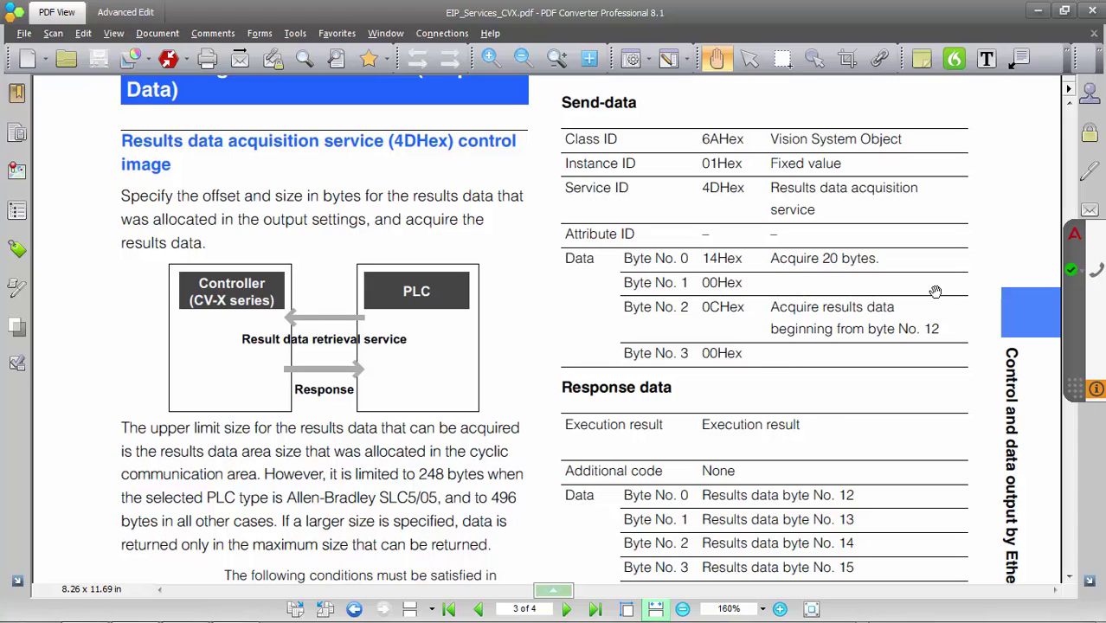
Step: Set the MG9:0 message's Service Code to 4D and send size to 4 bytes
{"action": "mouse_move", "coordinate": [226, 616]}
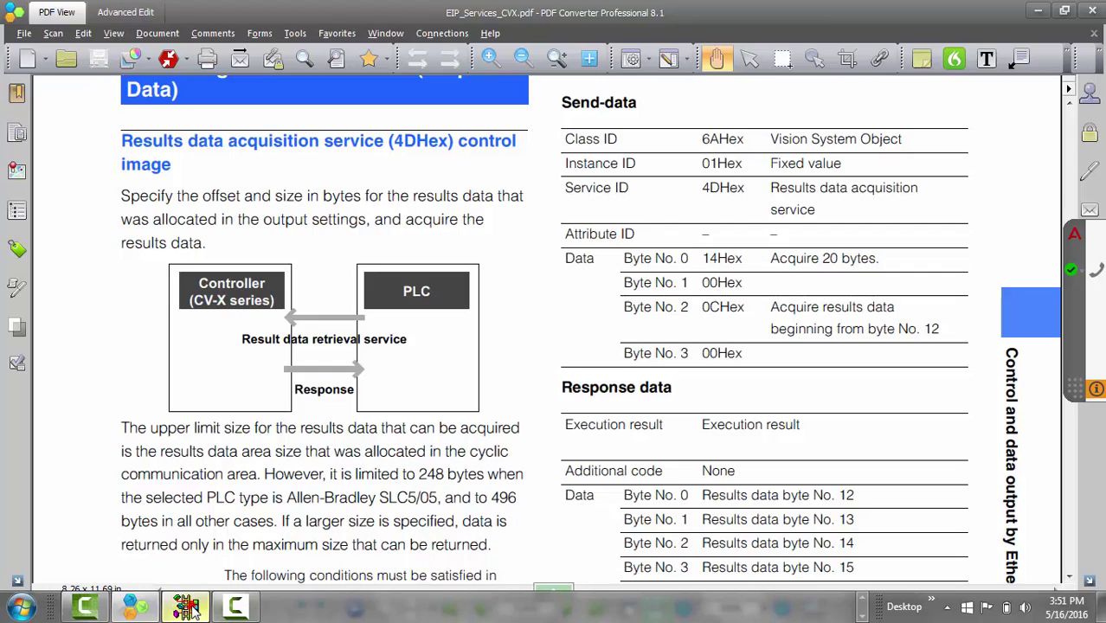
{"action": "left_click", "coordinate": [187, 608]}
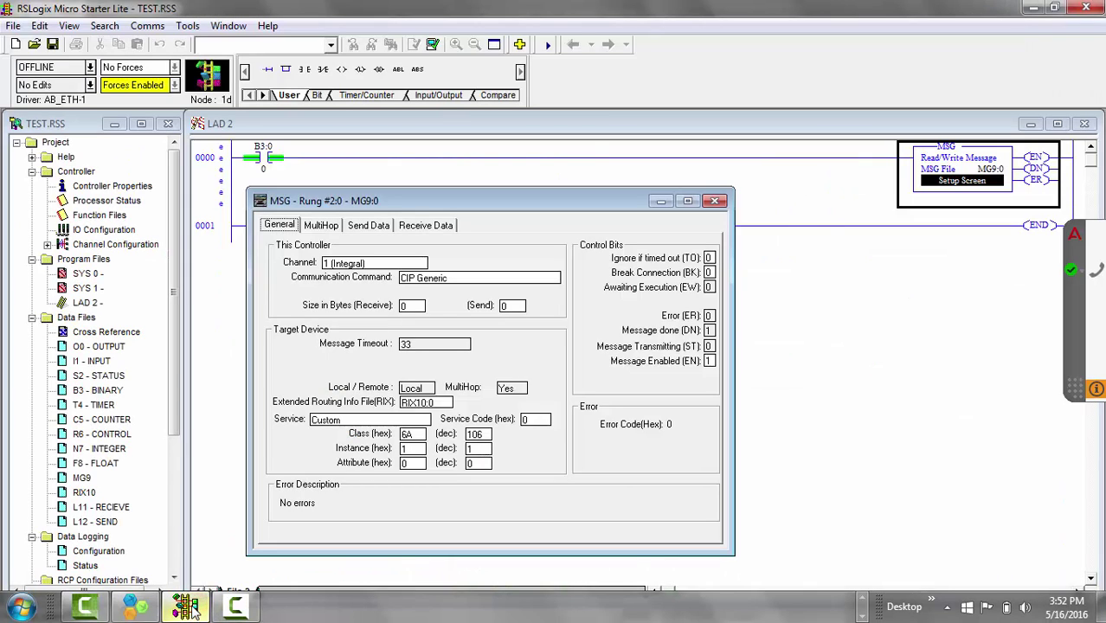
{"action": "left_click", "coordinate": [536, 419]}
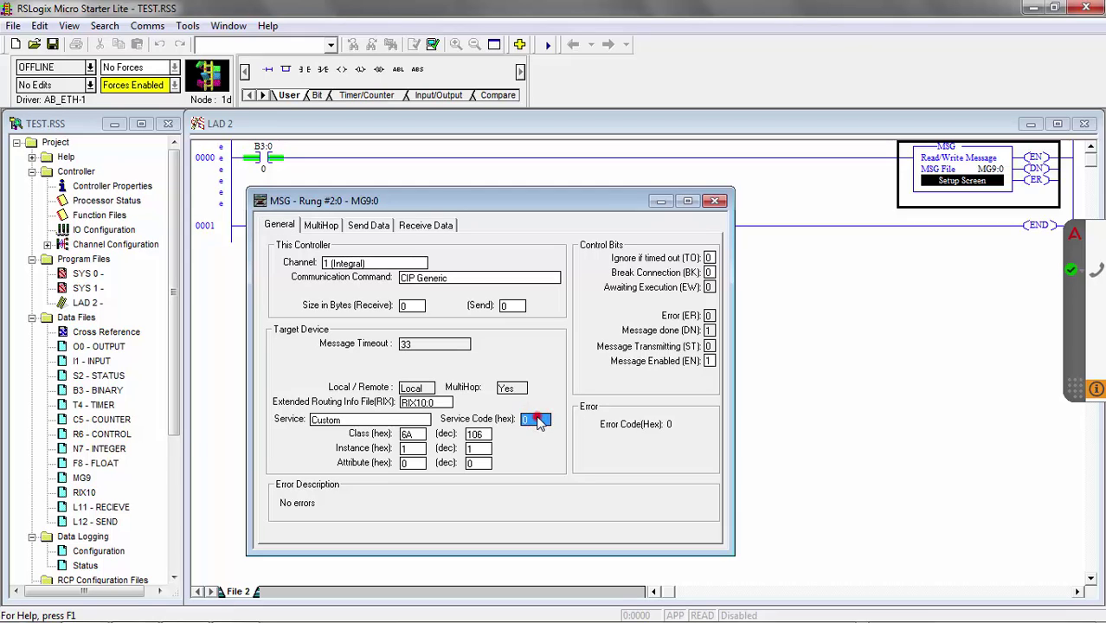
{"action": "type", "text": "4D"}
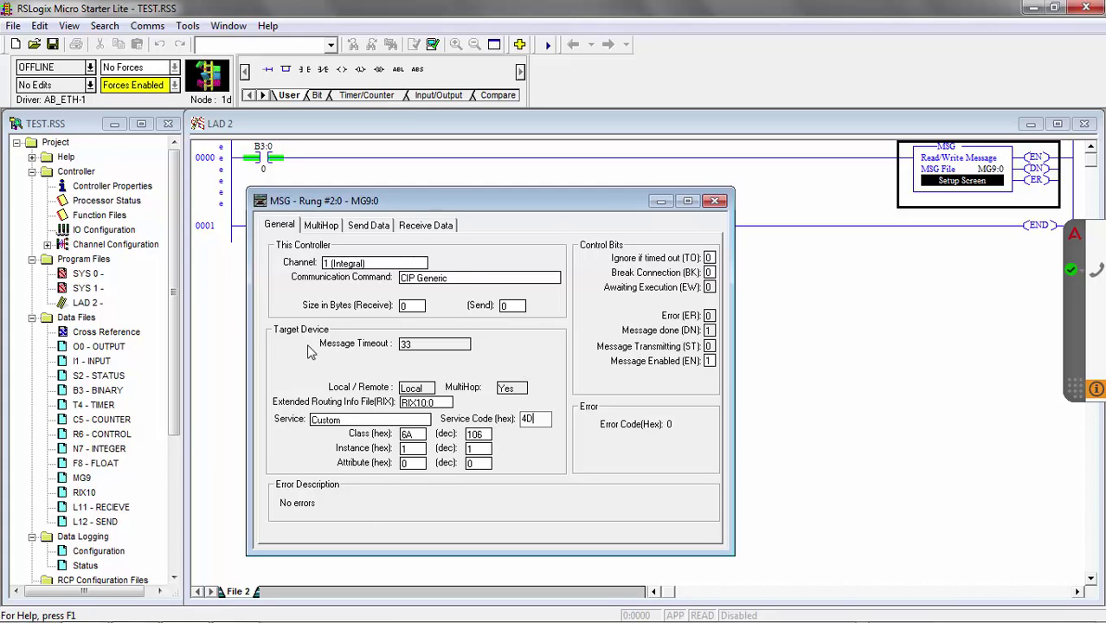
{"action": "left_click", "coordinate": [506, 306]}
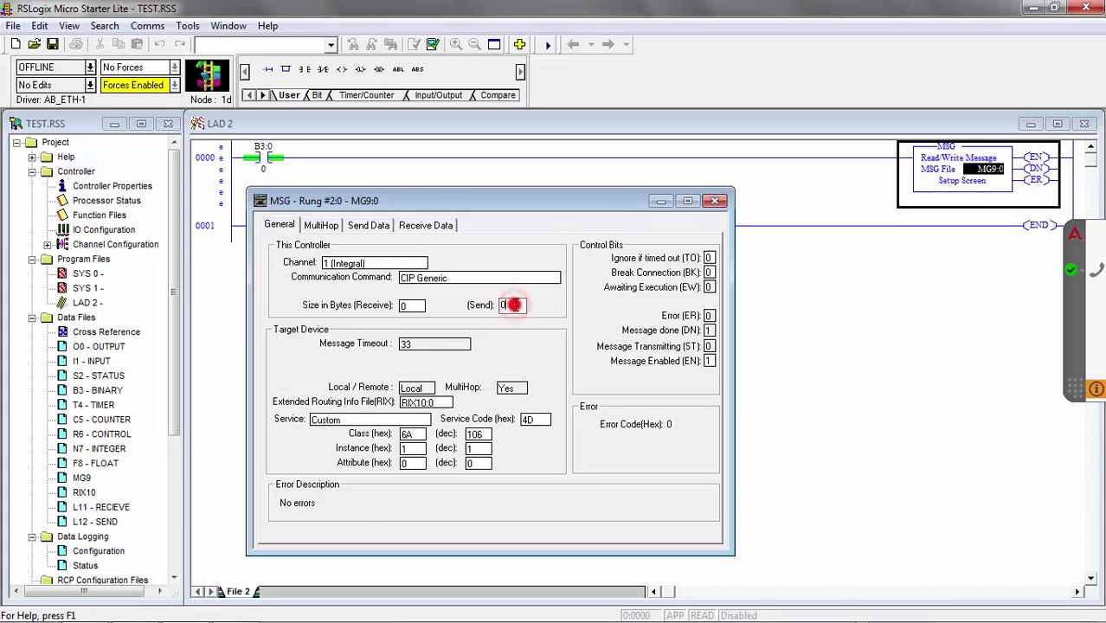
{"action": "type", "text": "4"}
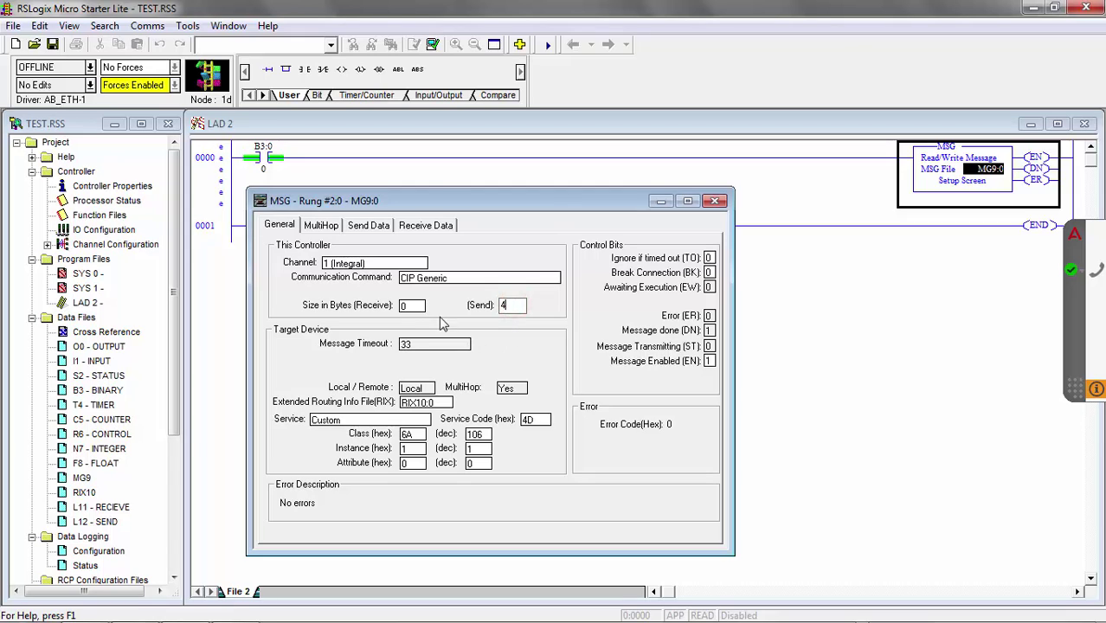
Step: Set the message's send Data Table Address to L12:0
{"action": "left_click", "coordinate": [415, 306]}
{"action": "left_click", "coordinate": [417, 308]}
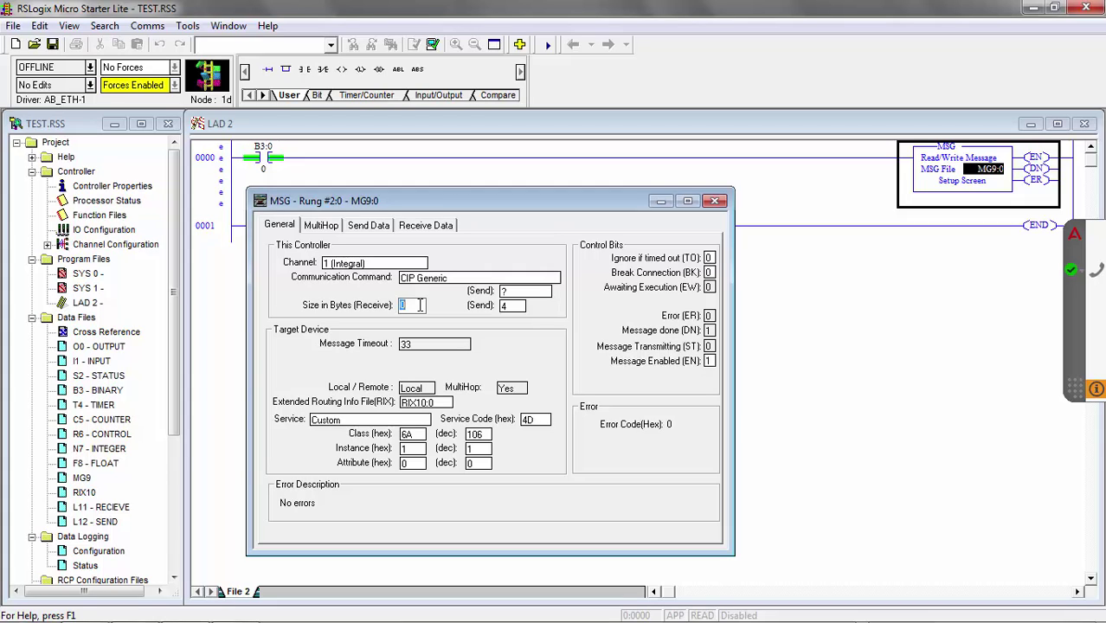
{"action": "left_click", "coordinate": [513, 291]}
{"action": "type", "text": "L12:0"}
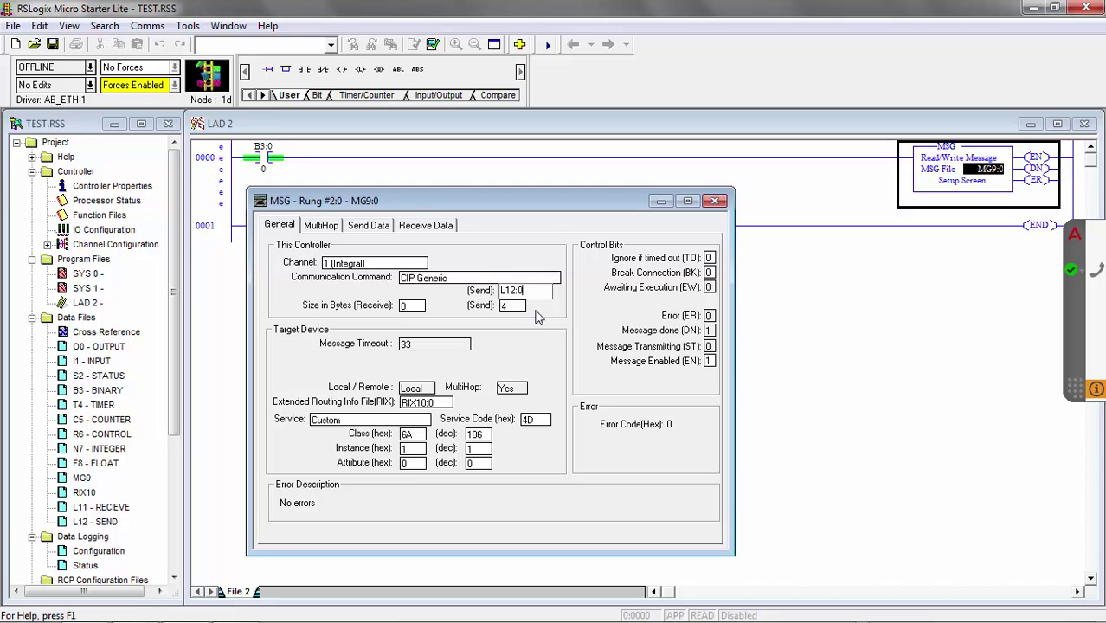
{"action": "left_click", "coordinate": [514, 307]}
{"action": "left_click", "coordinate": [523, 292]}
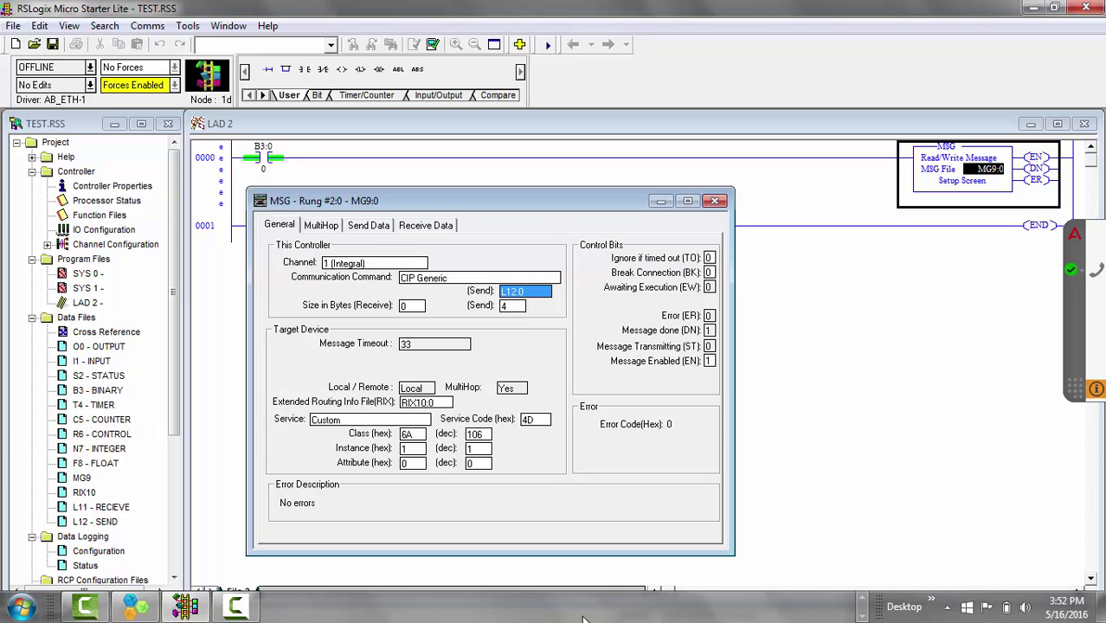
{"action": "left_click", "coordinate": [859, 599]}
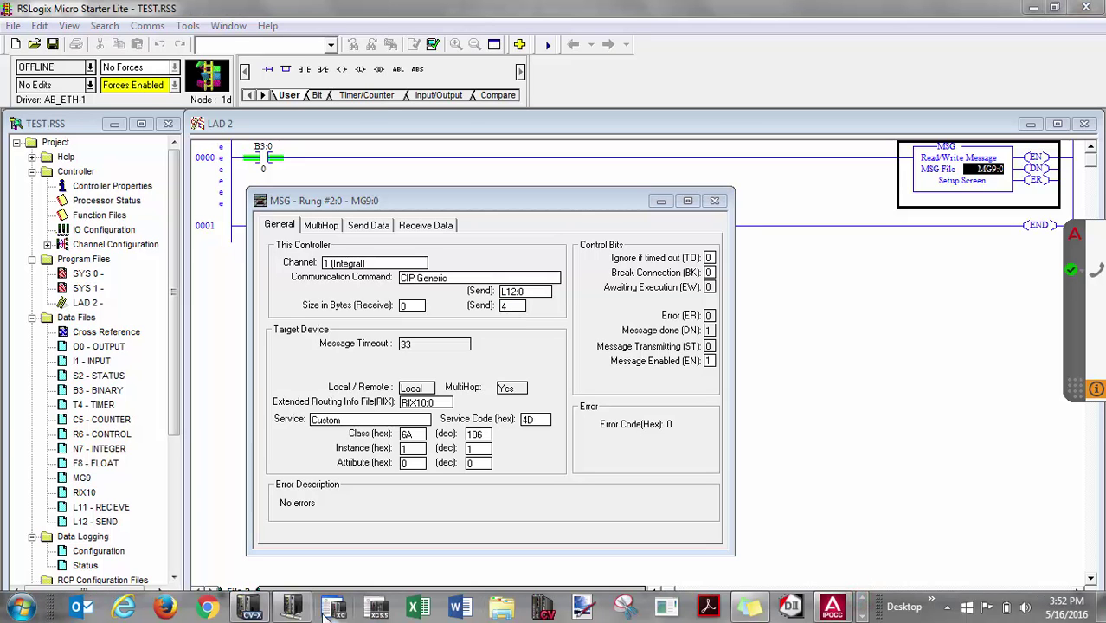
Step: In setup mode, review EtherNet/IP byte allocation 0048–0068, then return to Run mode
{"action": "left_click", "coordinate": [293, 607]}
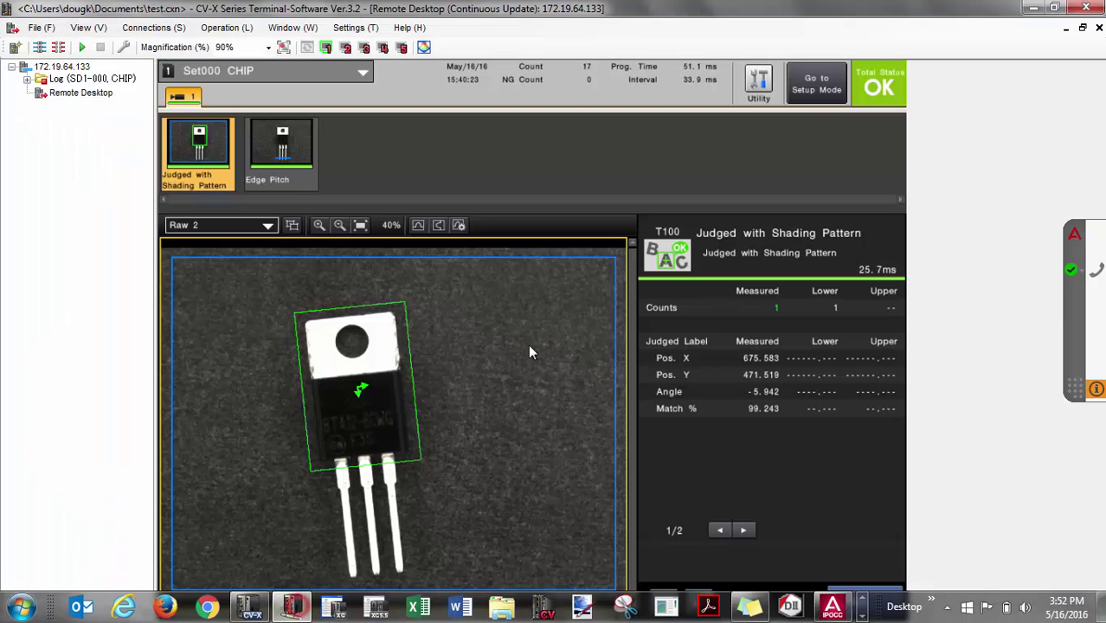
{"action": "left_click", "coordinate": [805, 89]}
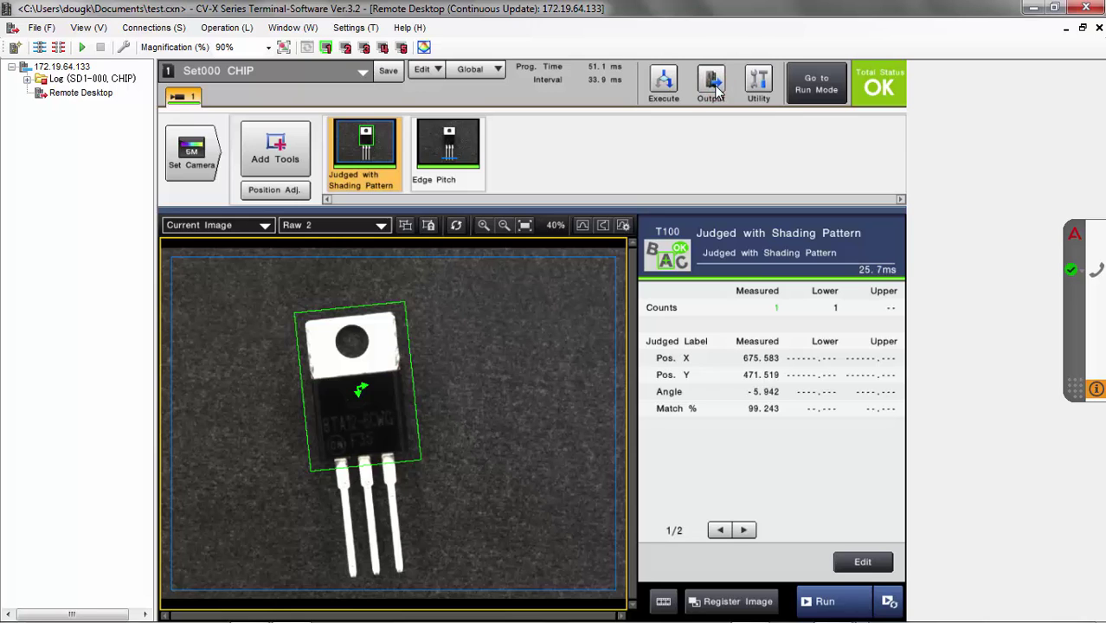
{"action": "left_click", "coordinate": [712, 87]}
{"action": "left_click", "coordinate": [218, 372]}
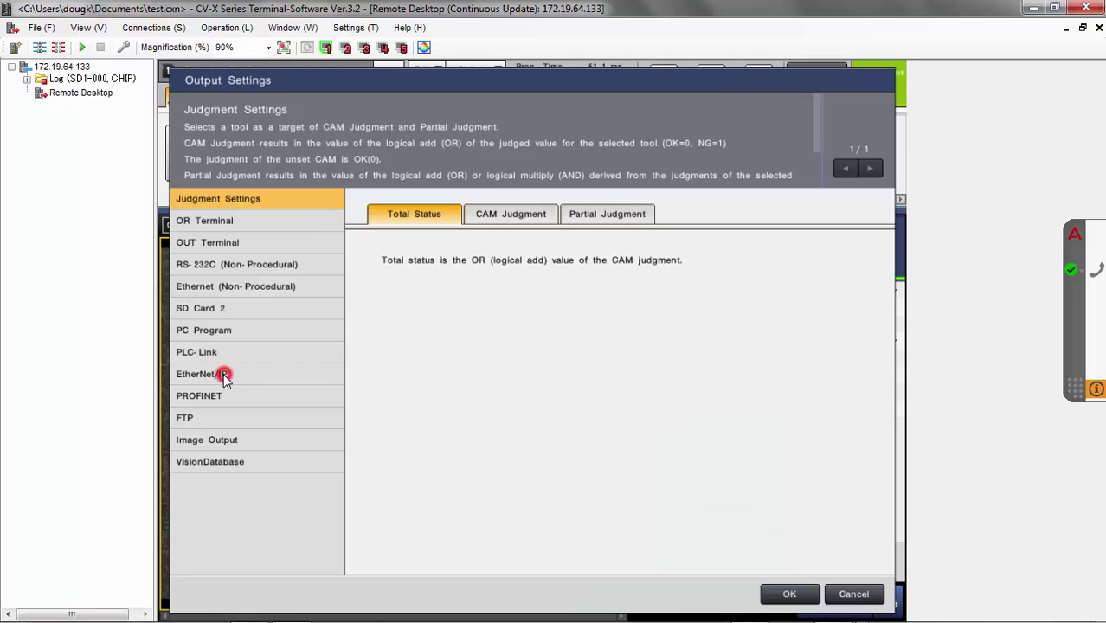
{"action": "left_click", "coordinate": [560, 225]}
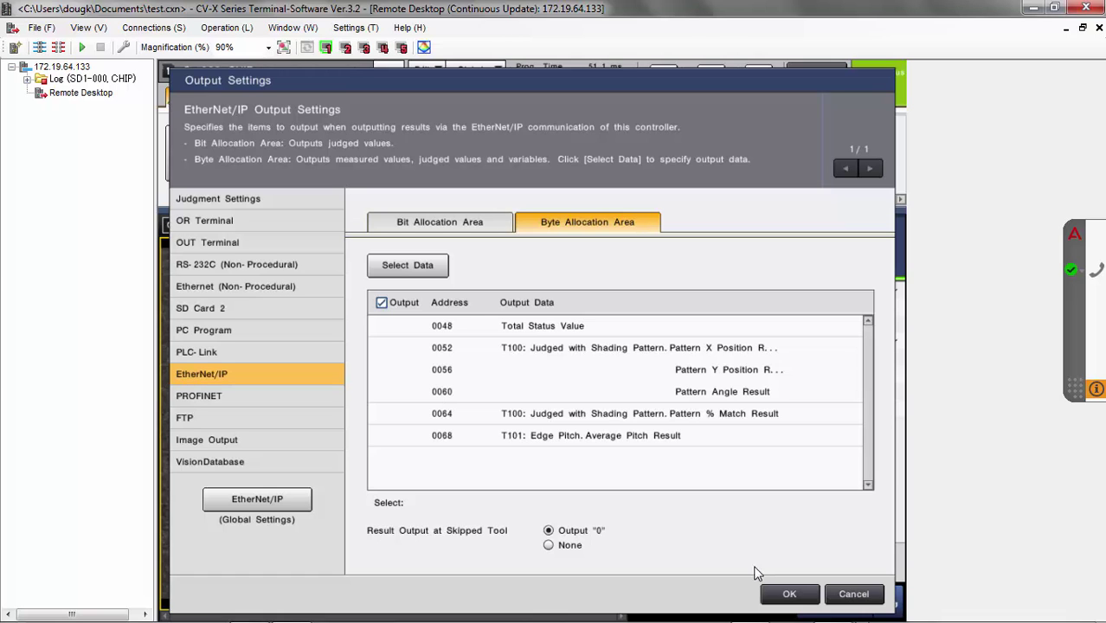
{"action": "left_click", "coordinate": [783, 596]}
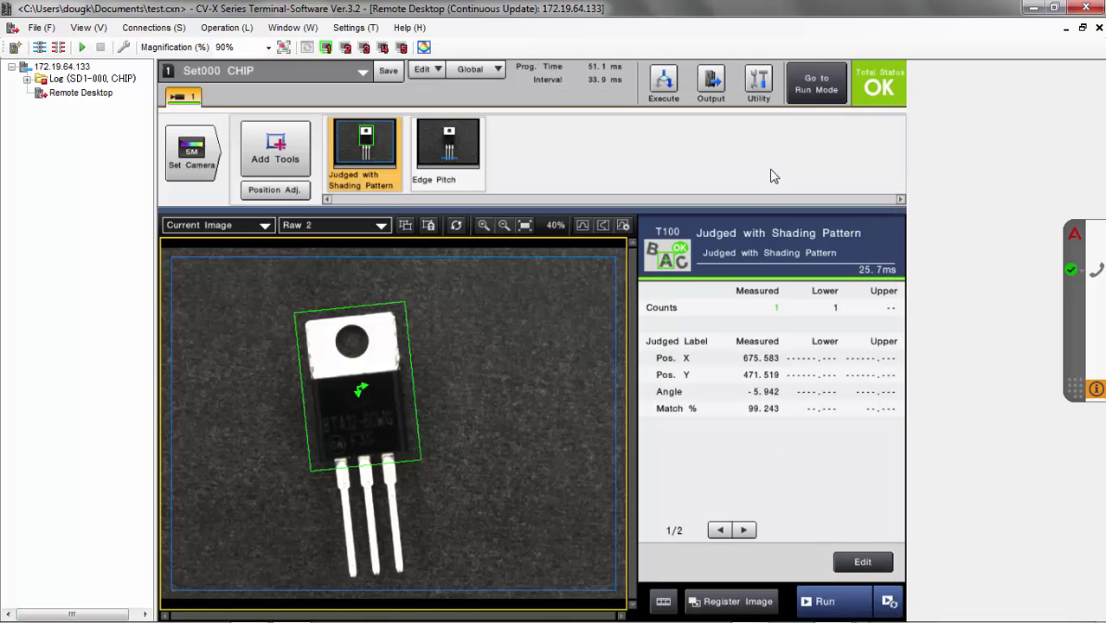
{"action": "left_click", "coordinate": [818, 89]}
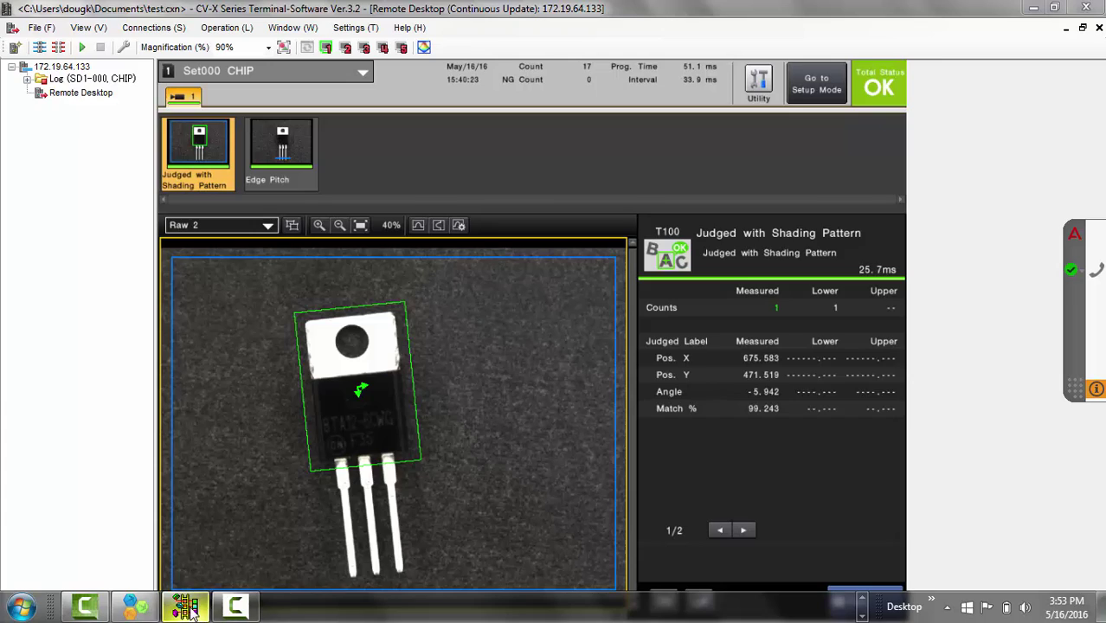
Step: Set the message to receive 24 bytes into data table address L11:0
{"action": "left_click", "coordinate": [184, 605]}
{"action": "left_click", "coordinate": [415, 308]}
{"action": "double_click", "coordinate": [416, 308]}
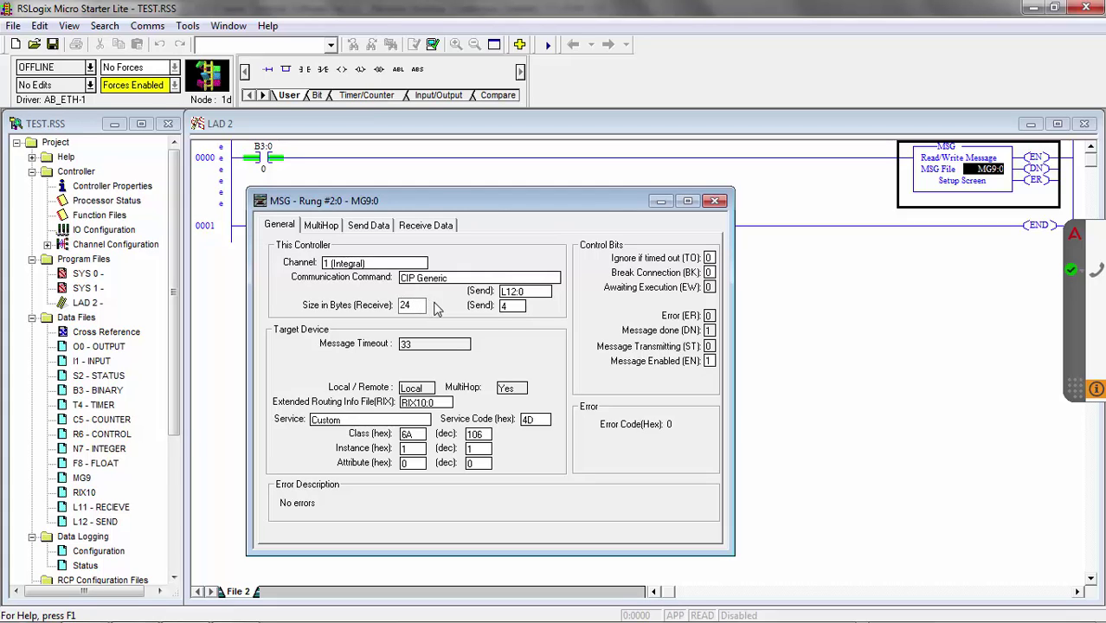
{"action": "left_click", "coordinate": [510, 305]}
{"action": "double_click", "coordinate": [416, 292]}
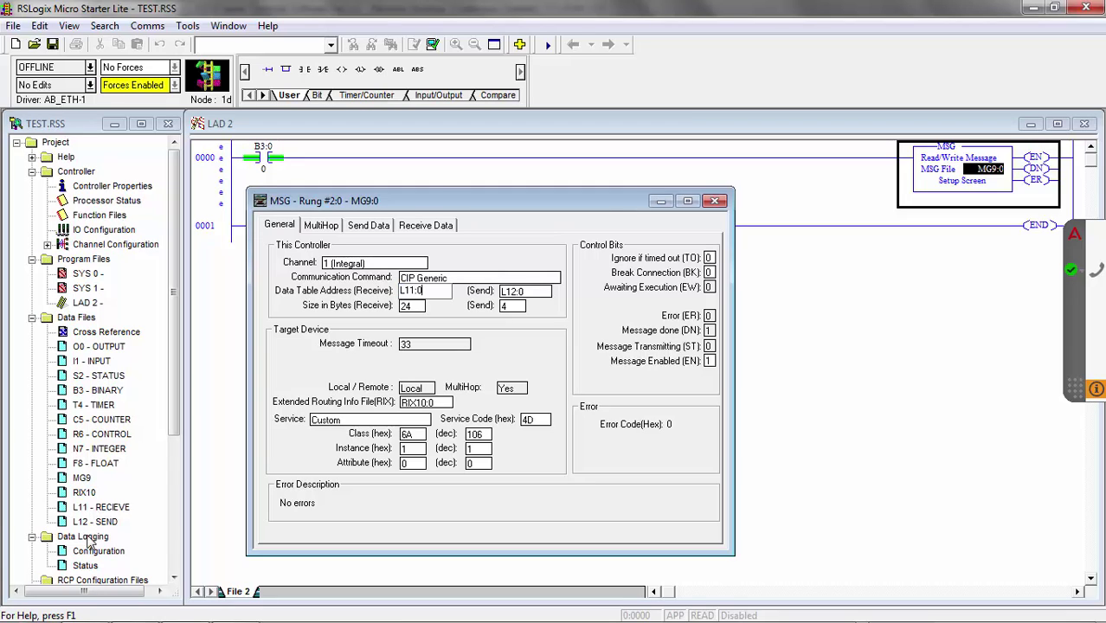
Step: Check the L11 and L12 data files and MultiHop path, then close the MSG setup
{"action": "left_click", "coordinate": [94, 508]}
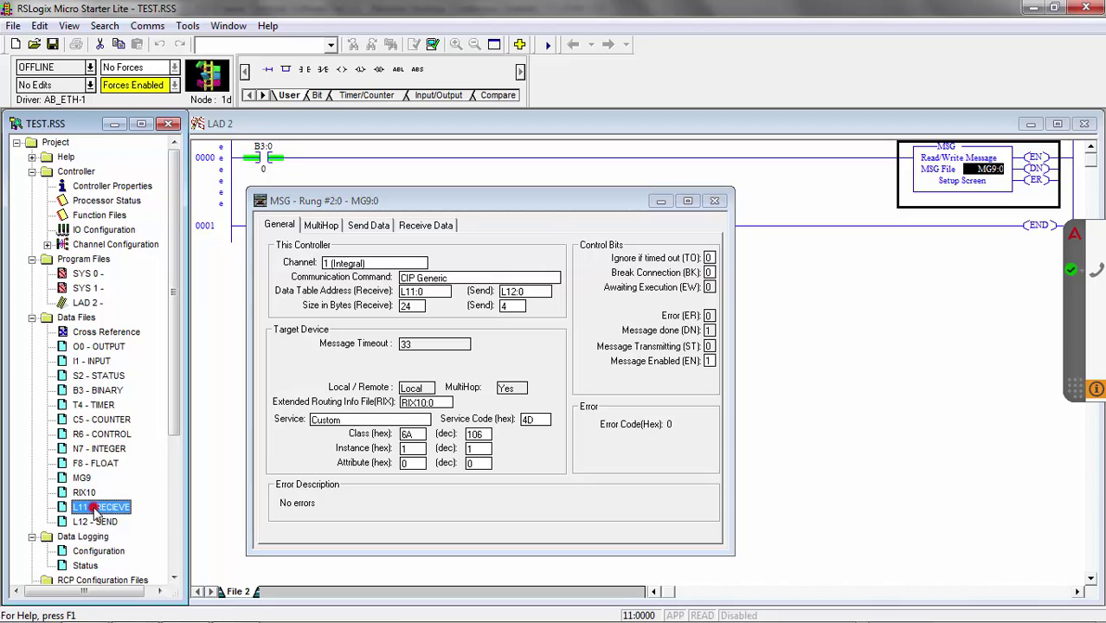
{"action": "left_click", "coordinate": [440, 404]}
{"action": "left_click", "coordinate": [410, 297]}
{"action": "left_click", "coordinate": [88, 522]}
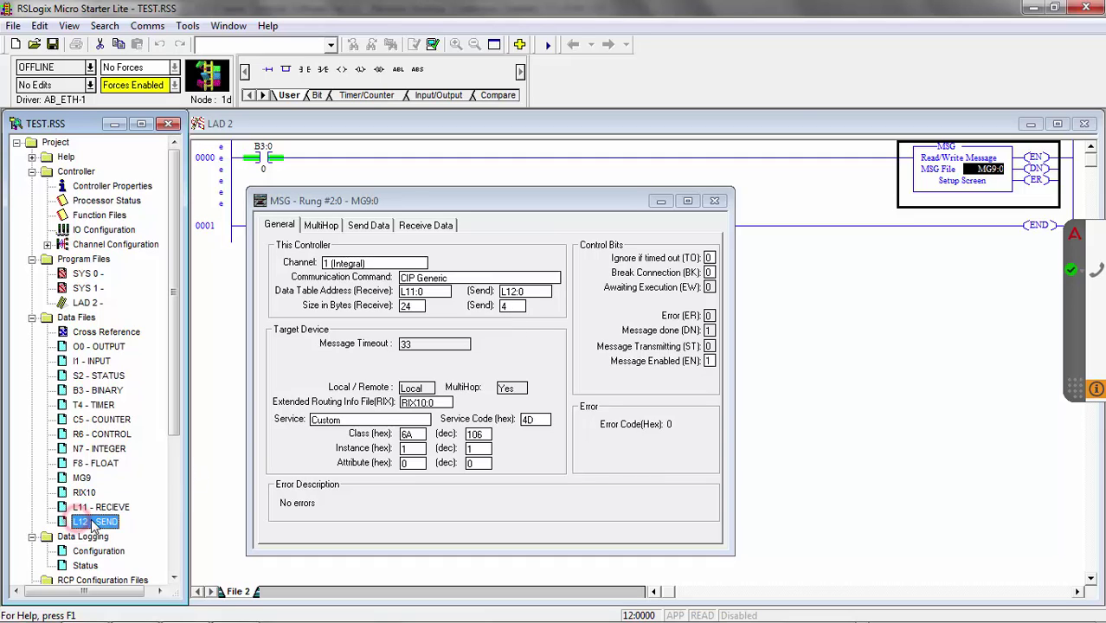
{"action": "left_click", "coordinate": [319, 227]}
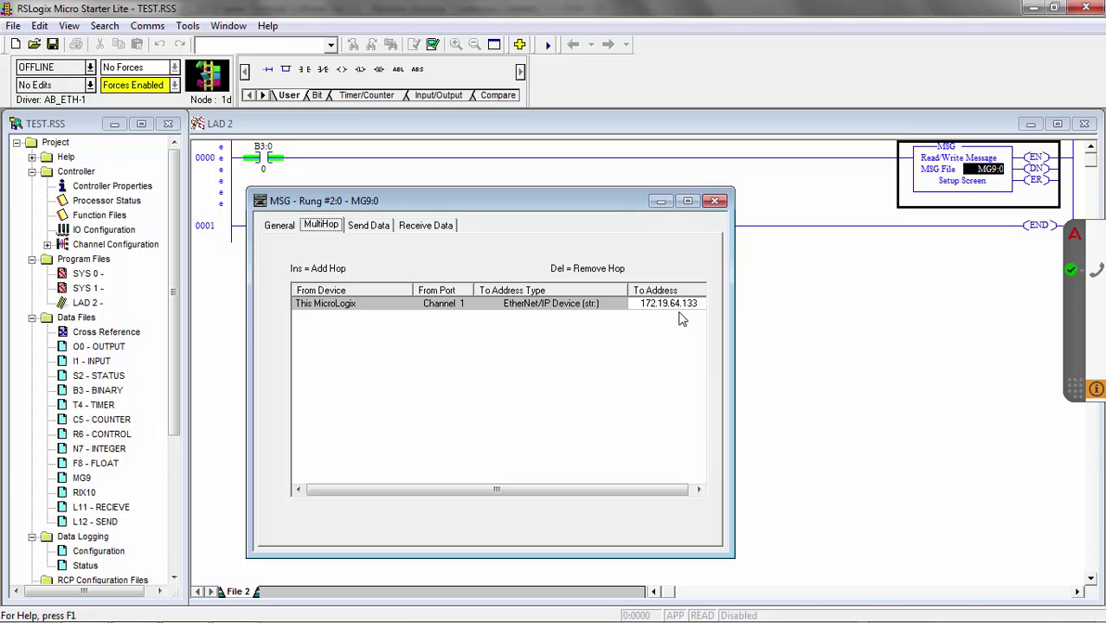
{"action": "left_click", "coordinate": [278, 227]}
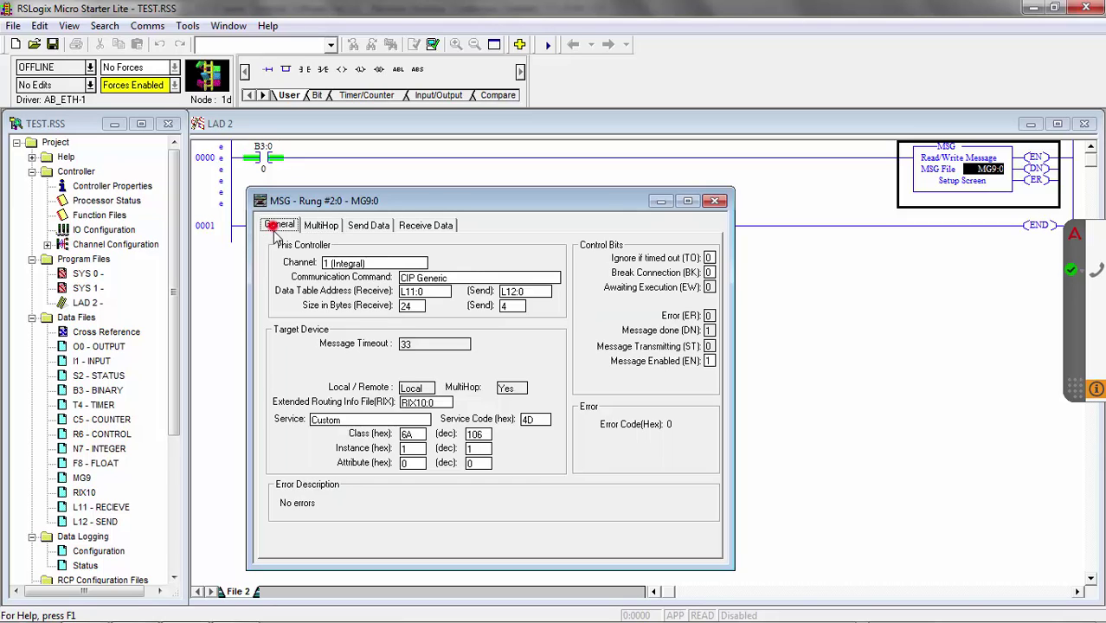
{"action": "left_click", "coordinate": [714, 202]}
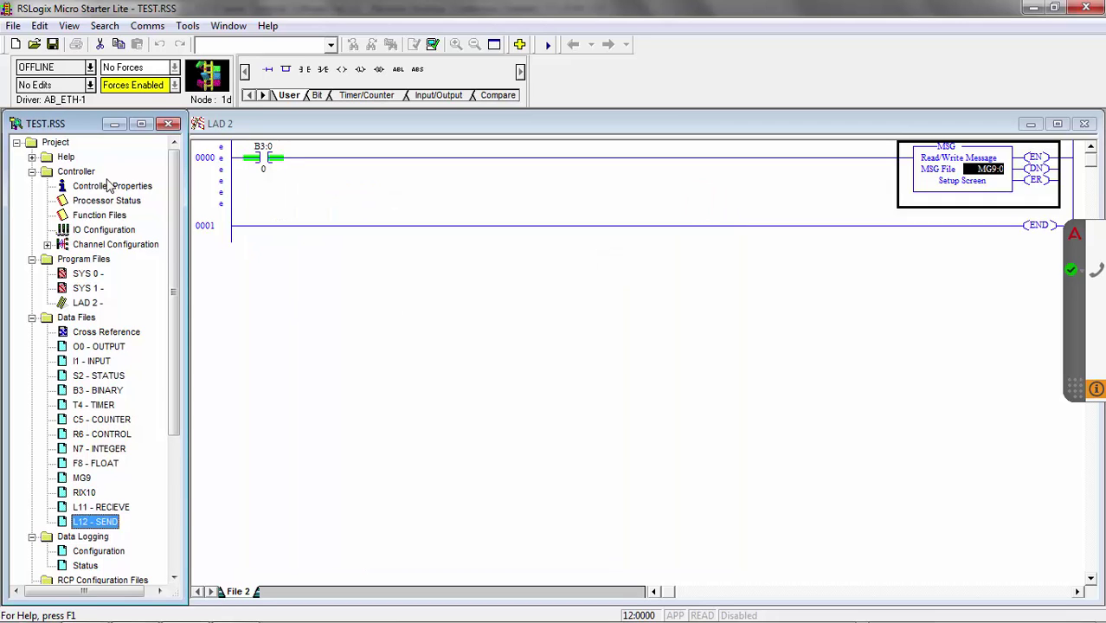
Step: Download TEST.RSS to the MicroLogix 1100, accepting every prompt, and go back online in Remote Run
{"action": "left_click", "coordinate": [89, 68]}
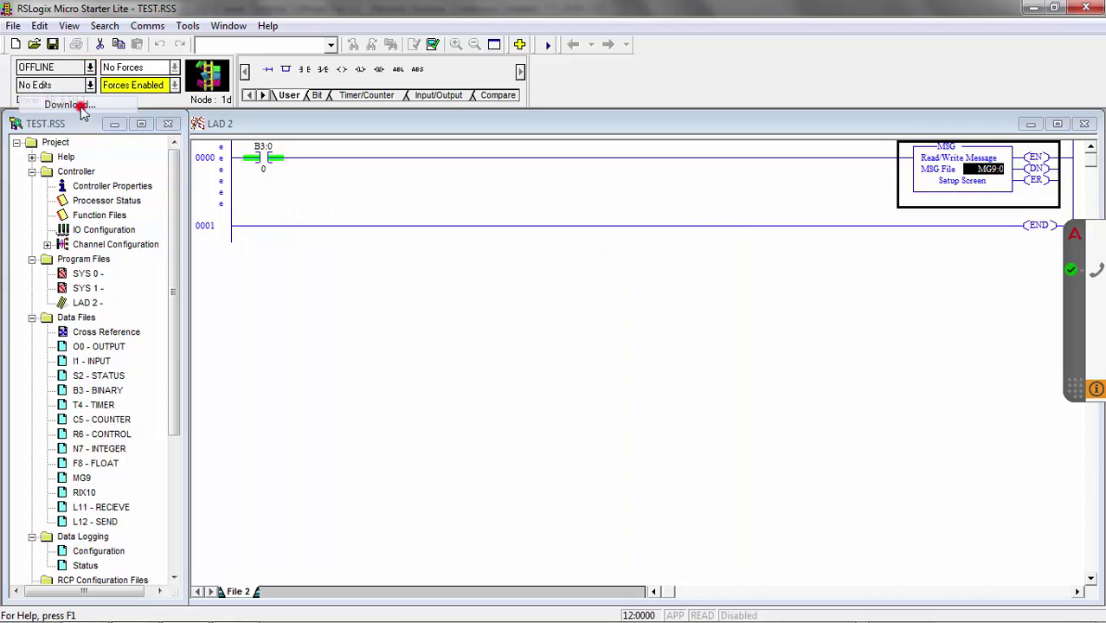
{"action": "left_click", "coordinate": [71, 105]}
{"action": "left_click", "coordinate": [730, 258]}
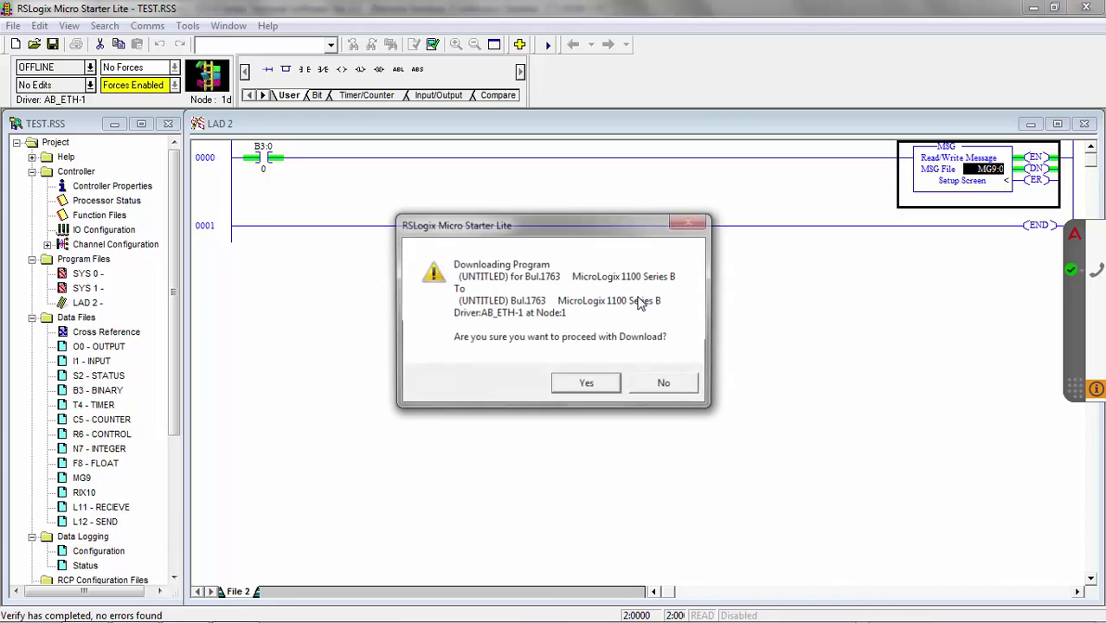
{"action": "left_click", "coordinate": [586, 393]}
{"action": "left_click", "coordinate": [605, 353]}
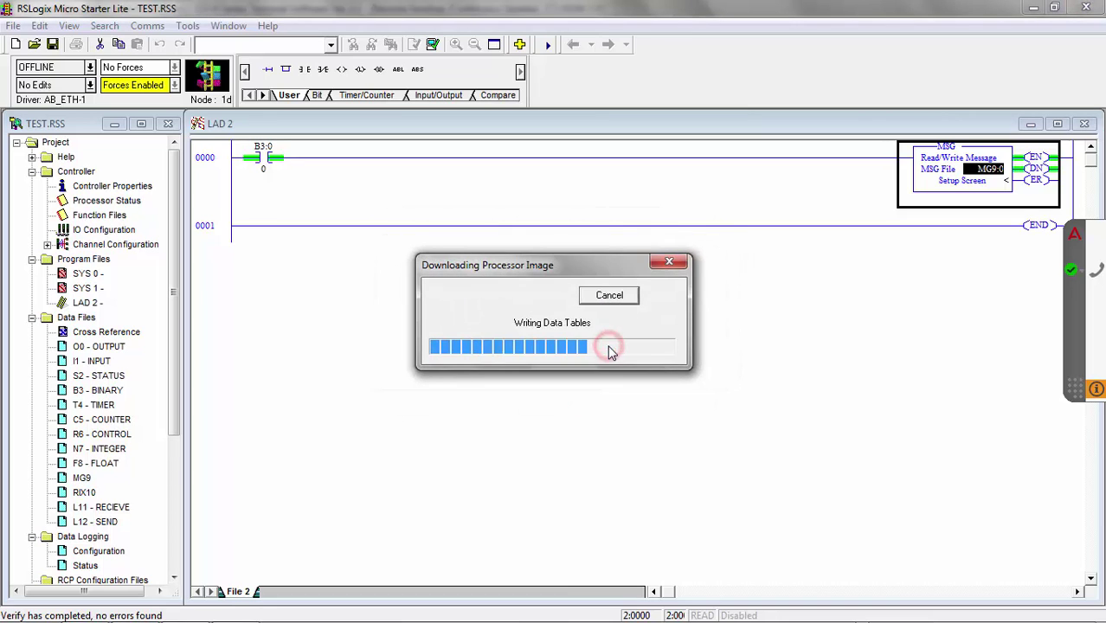
{"action": "left_click", "coordinate": [517, 360]}
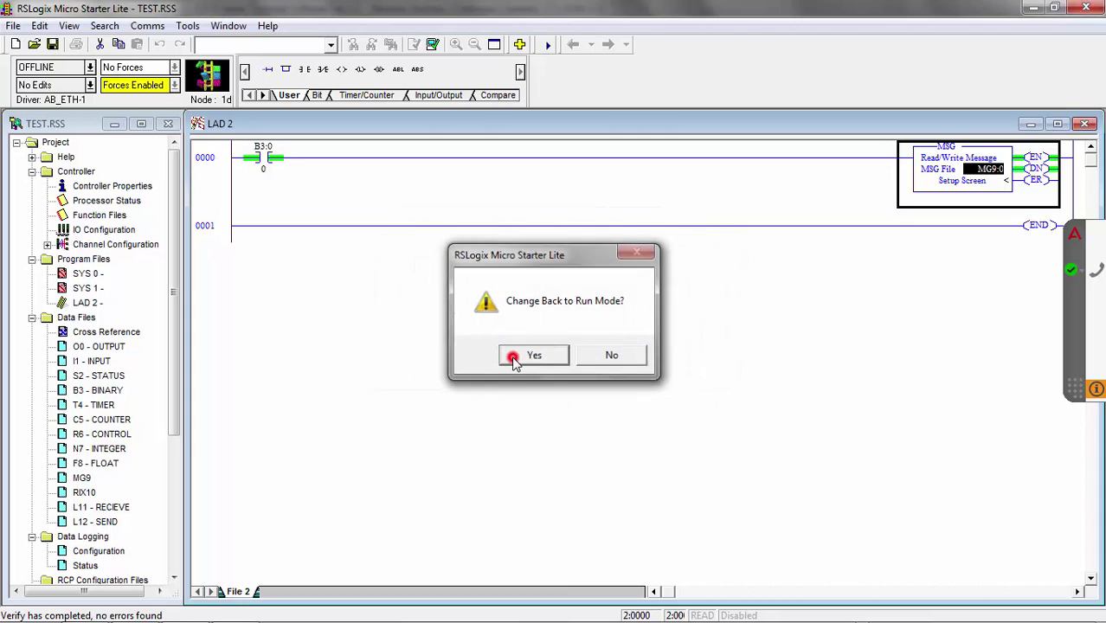
{"action": "left_click", "coordinate": [515, 362]}
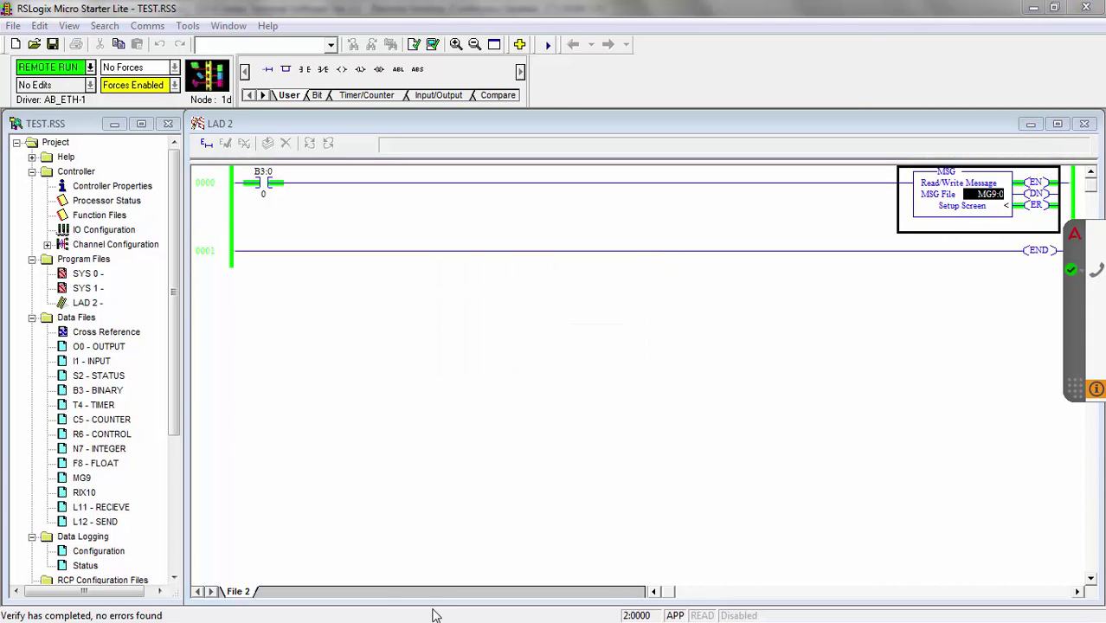
{"action": "left_click_drag", "start_coordinate": [439, 600], "coordinate": [481, 296]}
Step: Open the L12 SEND data table and enter 24 into word L12:0
{"action": "double_click", "coordinate": [97, 522]}
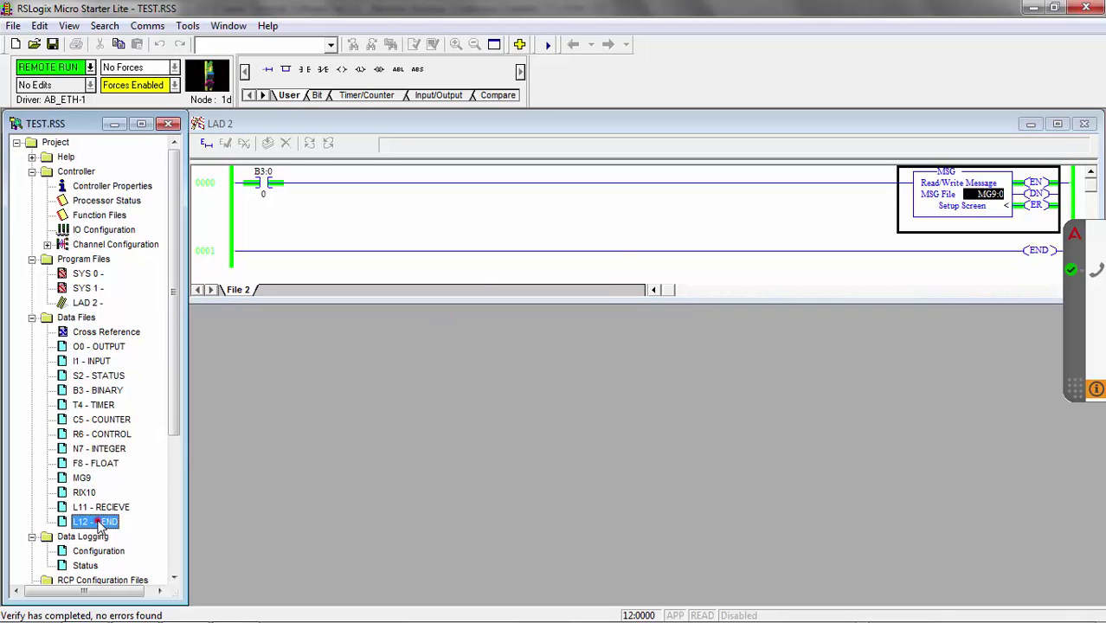
{"action": "left_click_drag", "start_coordinate": [368, 266], "coordinate": [423, 279]}
{"action": "left_click_drag", "start_coordinate": [677, 590], "coordinate": [883, 587]}
{"action": "left_click_drag", "start_coordinate": [707, 292], "coordinate": [739, 321]}
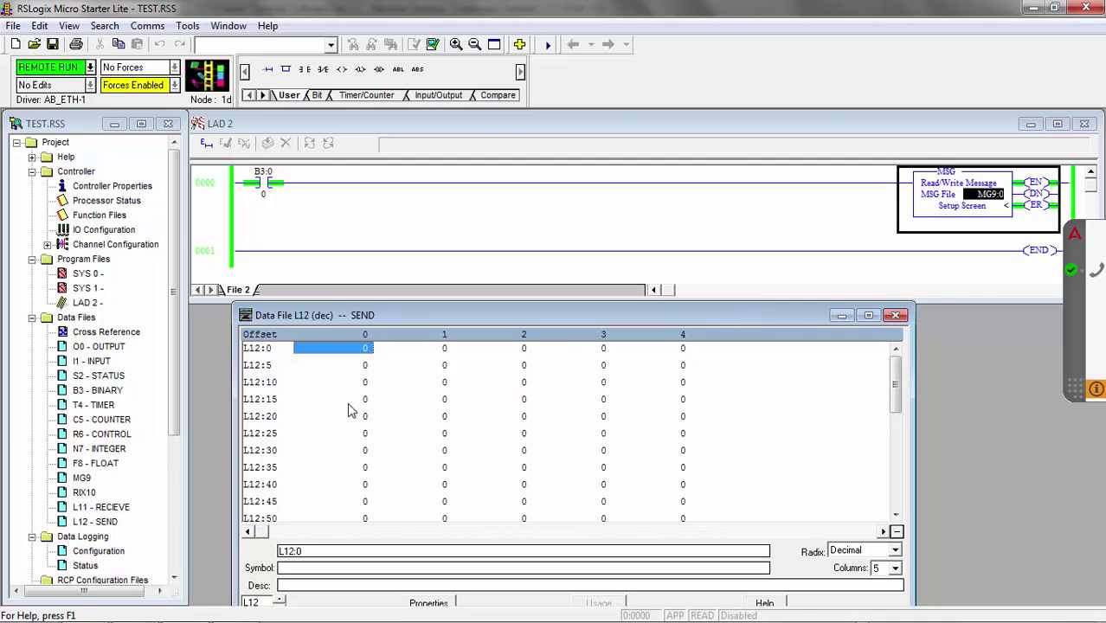
{"action": "left_click", "coordinate": [364, 354]}
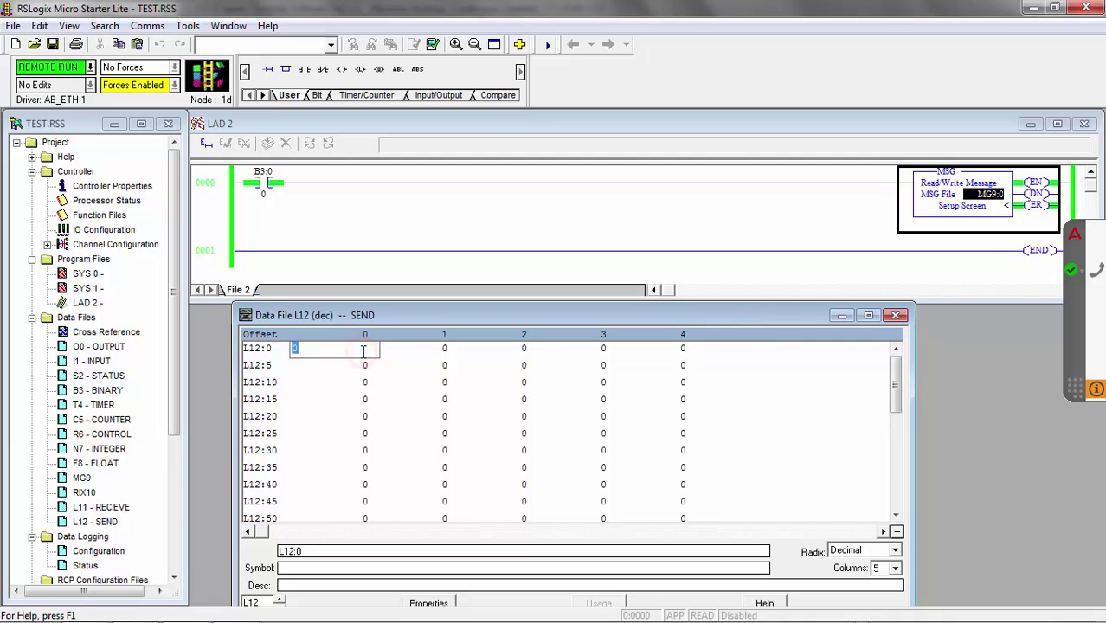
{"action": "left_click", "coordinate": [350, 381]}
{"action": "left_click", "coordinate": [358, 348]}
{"action": "left_click", "coordinate": [361, 347]}
{"action": "key", "text": "Return"}
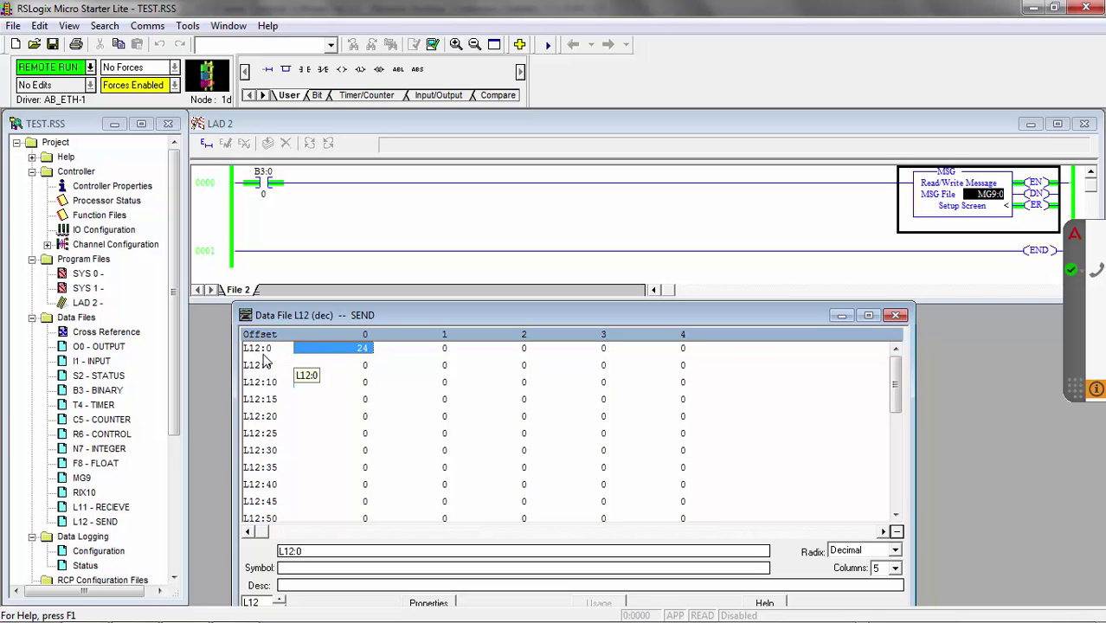
Step: Switch the L12 table radix to Binary and back to Decimal, then resize and reposition it
{"action": "left_click", "coordinate": [861, 549]}
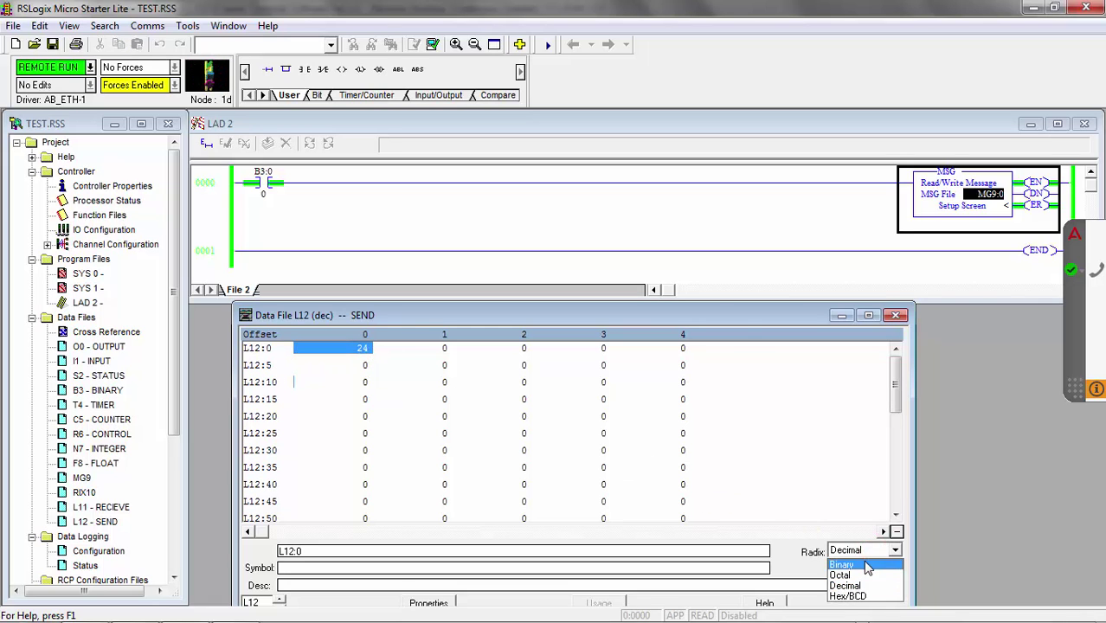
{"action": "left_click", "coordinate": [865, 567]}
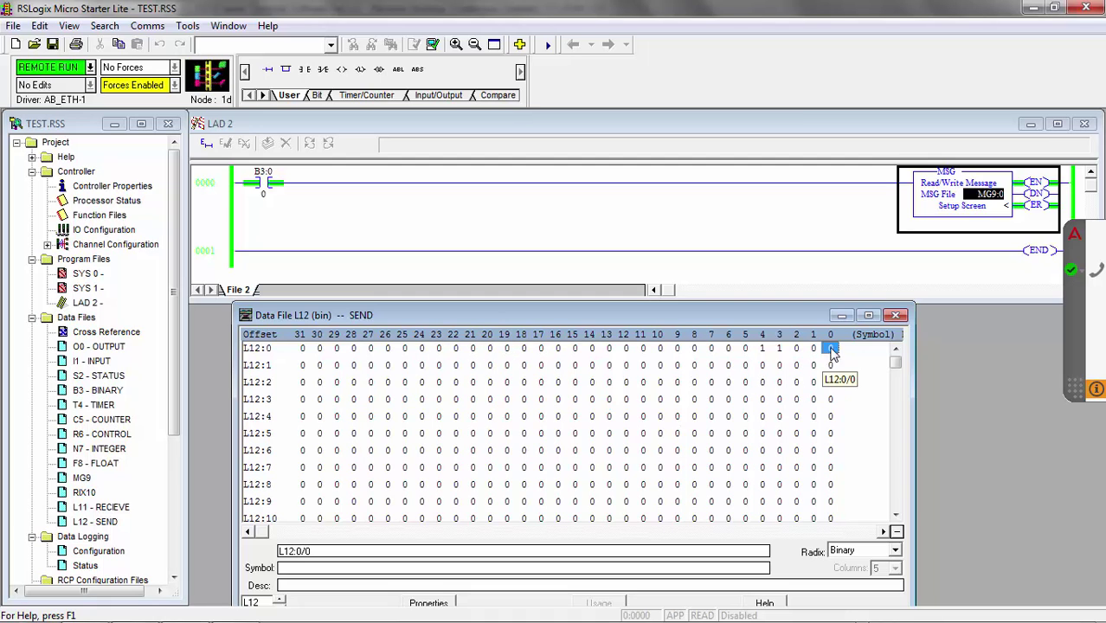
{"action": "left_click", "coordinate": [891, 552]}
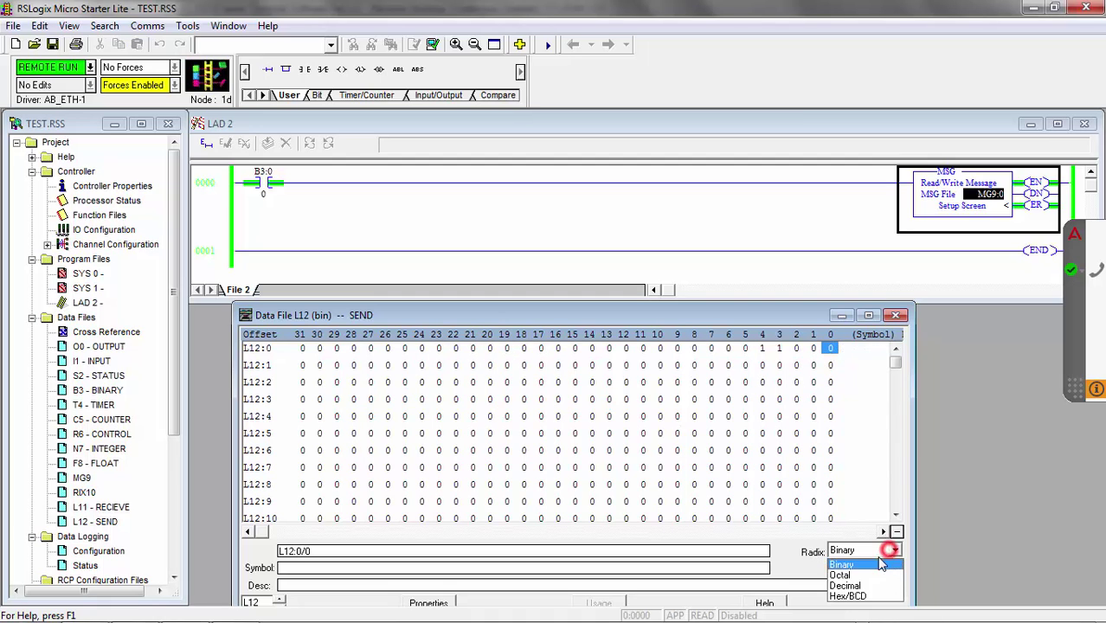
{"action": "left_click", "coordinate": [860, 586]}
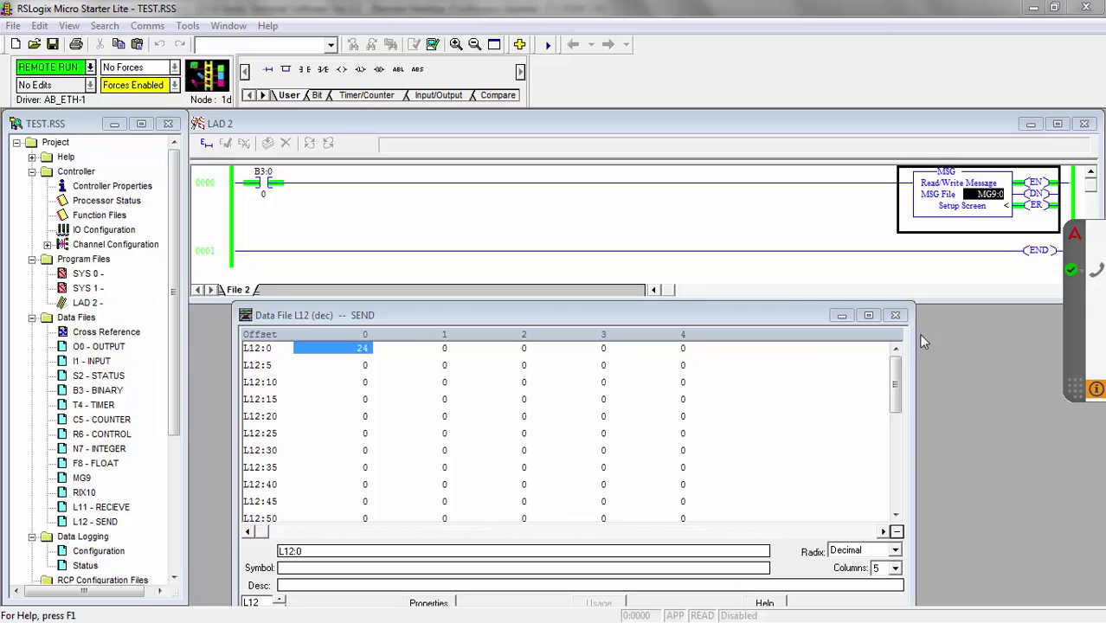
{"action": "left_click_drag", "start_coordinate": [911, 304], "coordinate": [969, 428]}
{"action": "left_click_drag", "start_coordinate": [825, 442], "coordinate": [782, 316]}
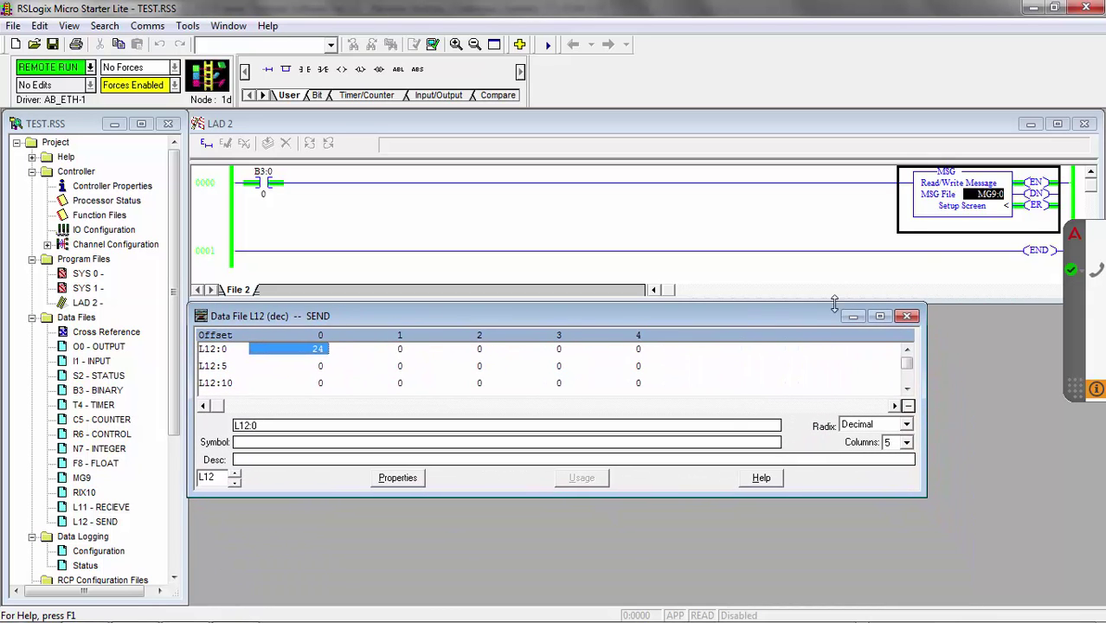
Step: Check the MG9:0 message setup, then open the L11 RECIEVE data table beside the ladder
{"action": "left_click", "coordinate": [952, 206]}
{"action": "left_click_drag", "start_coordinate": [838, 241], "coordinate": [903, 210]}
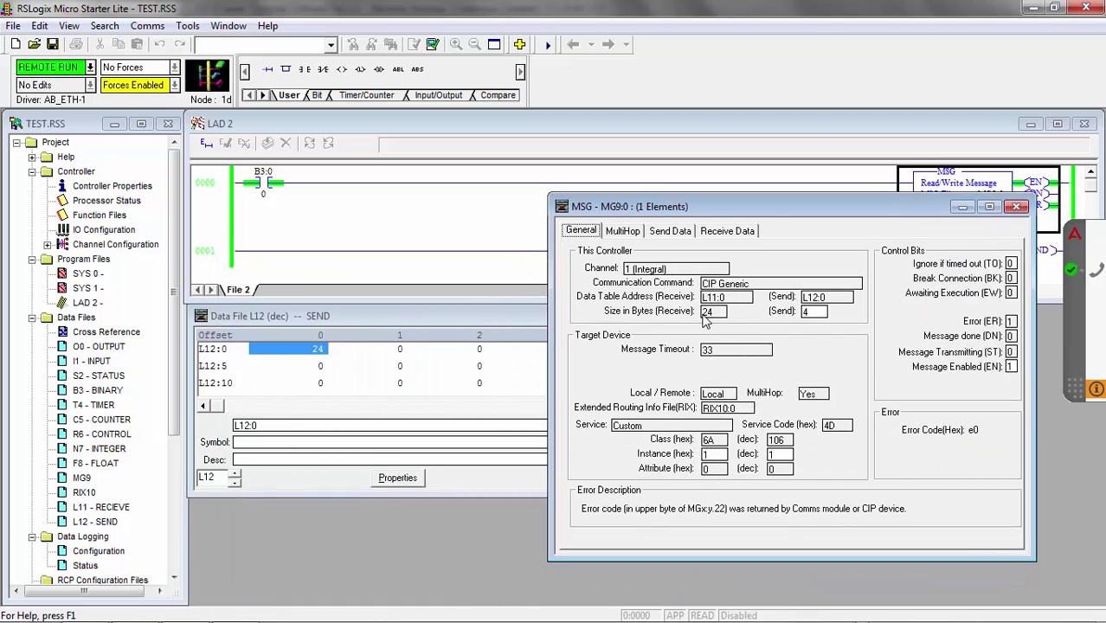
{"action": "left_click", "coordinate": [972, 208]}
{"action": "double_click", "coordinate": [99, 509]}
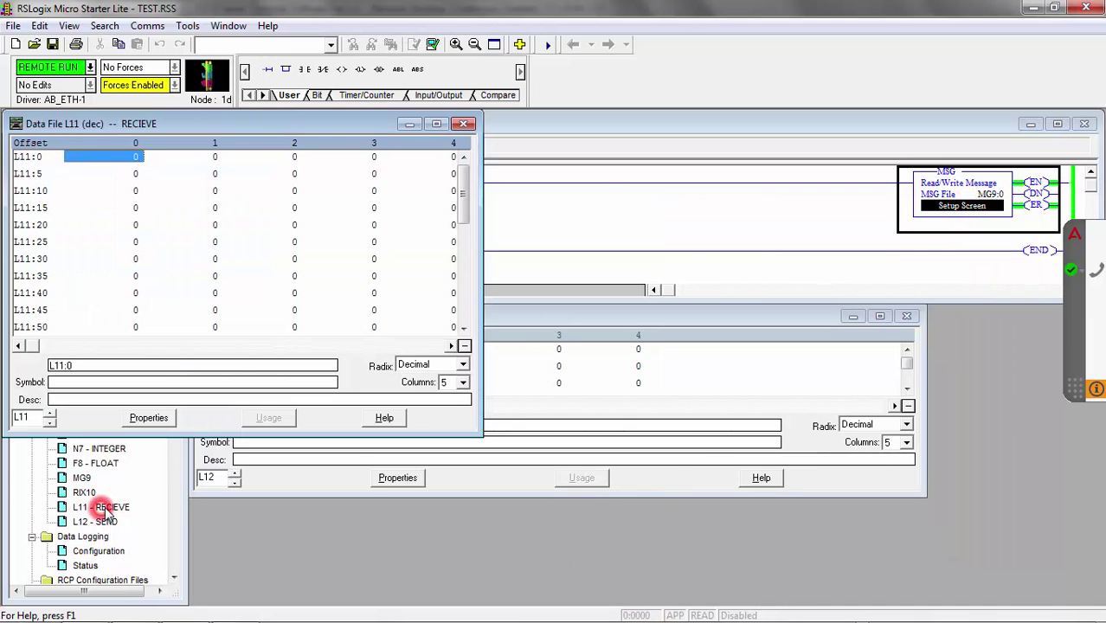
{"action": "left_click_drag", "start_coordinate": [380, 132], "coordinate": [917, 288]}
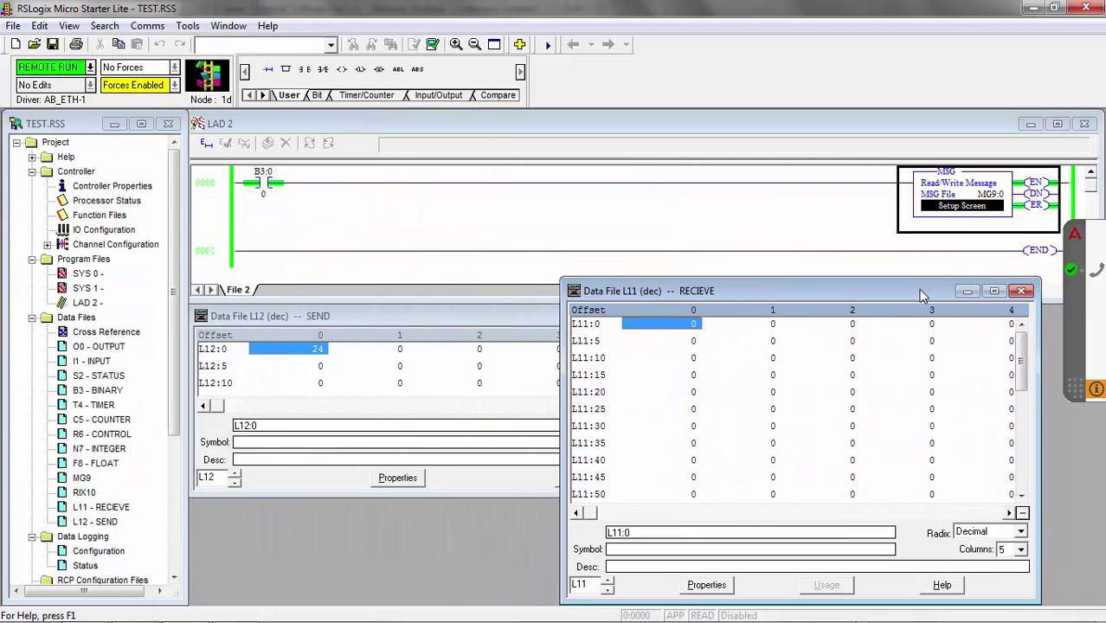
{"action": "left_click_drag", "start_coordinate": [459, 384], "coordinate": [355, 384]}
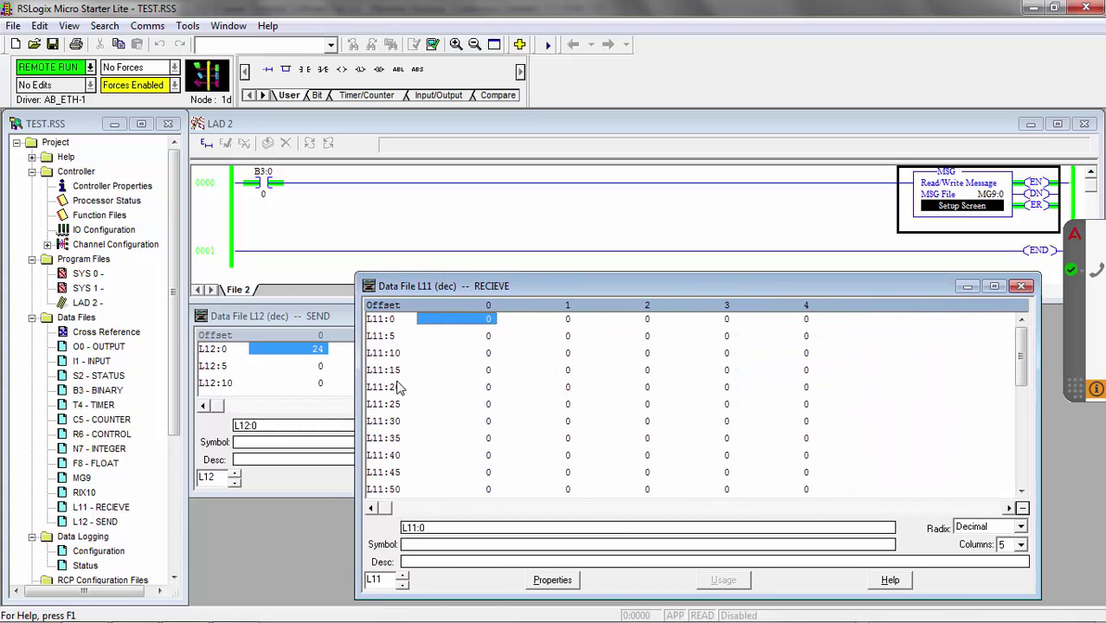
Step: Toggle B3:0 twice to fire the message, filling L11 with 583180, 471711, -3478, 99469
{"action": "right_click", "coordinate": [268, 181]}
{"action": "left_click", "coordinate": [327, 446]}
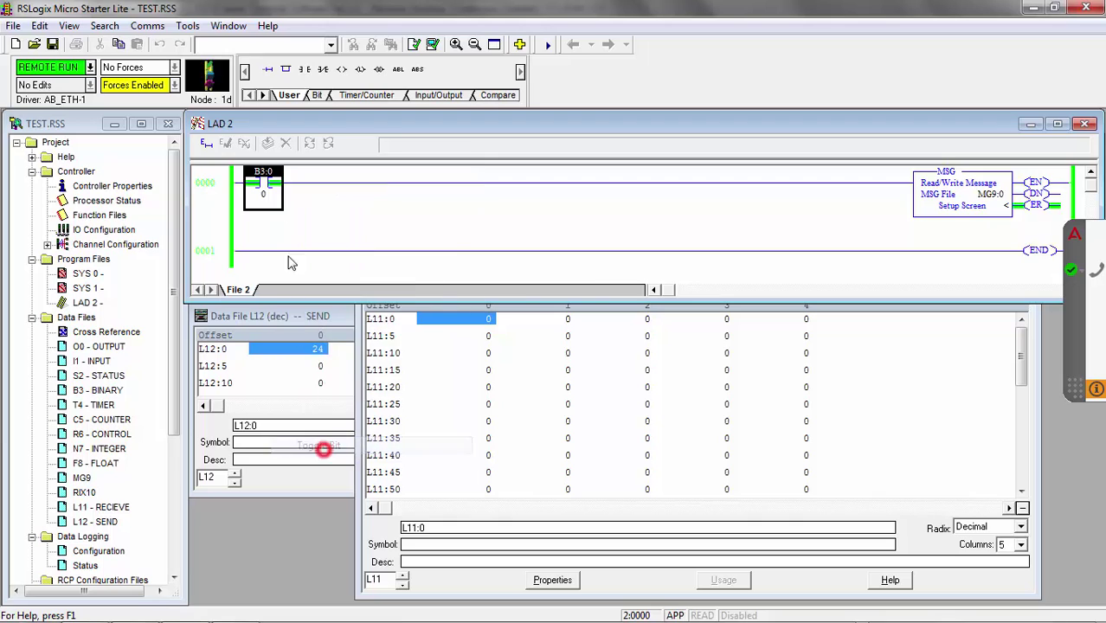
{"action": "right_click", "coordinate": [277, 198]}
{"action": "left_click", "coordinate": [327, 464]}
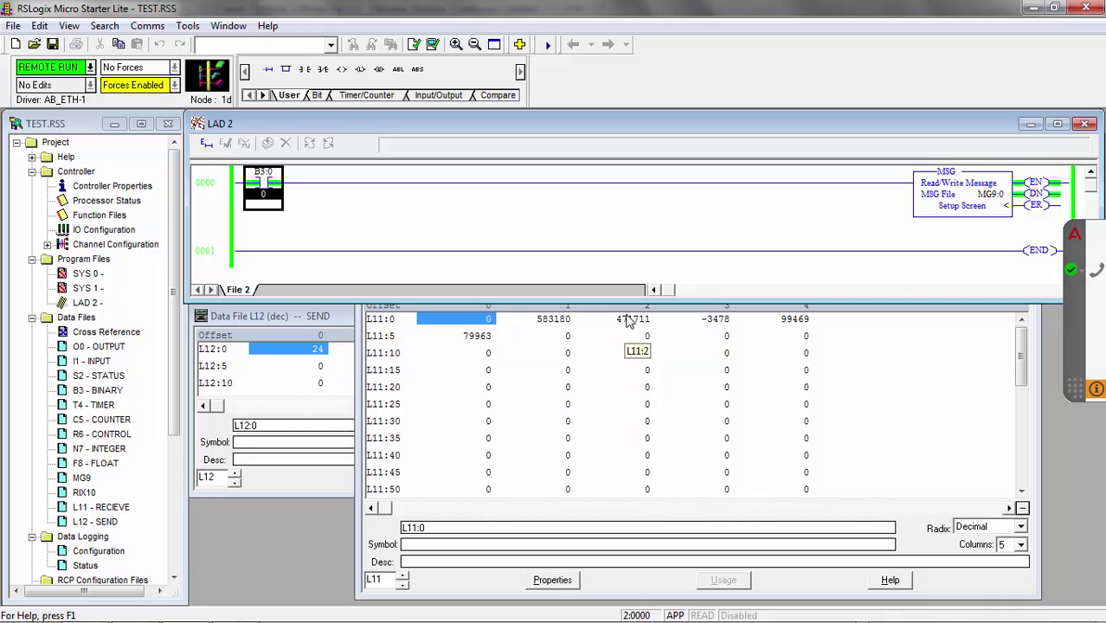
{"action": "mouse_move", "coordinate": [185, 610]}
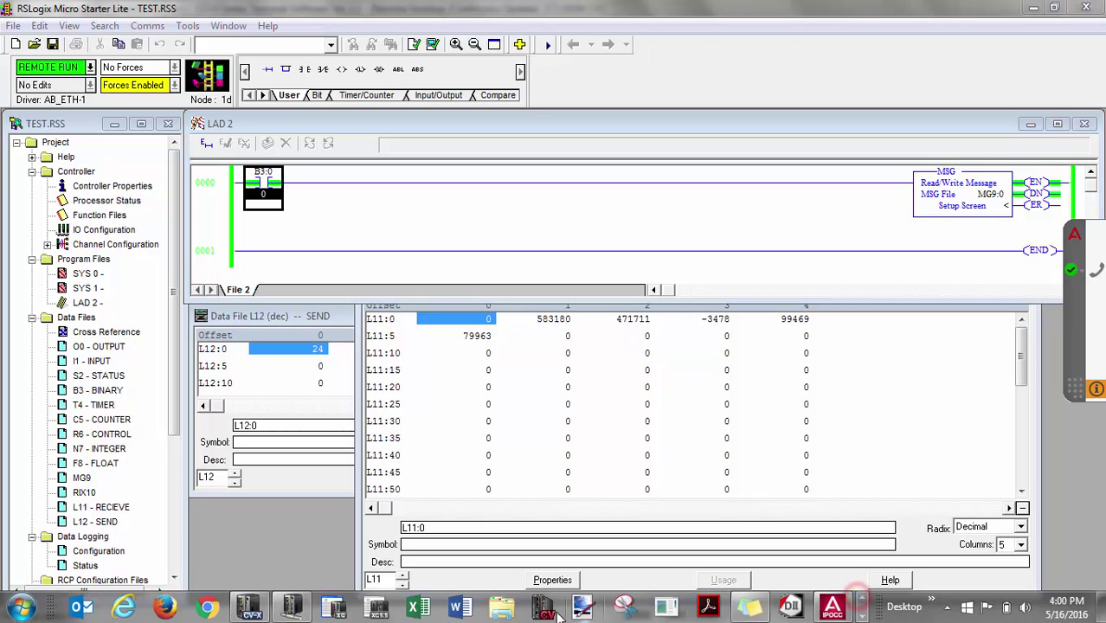
Step: Compare CV-X results Pos. X 583.180 and Pos. Y 471.711 against the L11 values side by side
{"action": "left_click", "coordinate": [333, 610]}
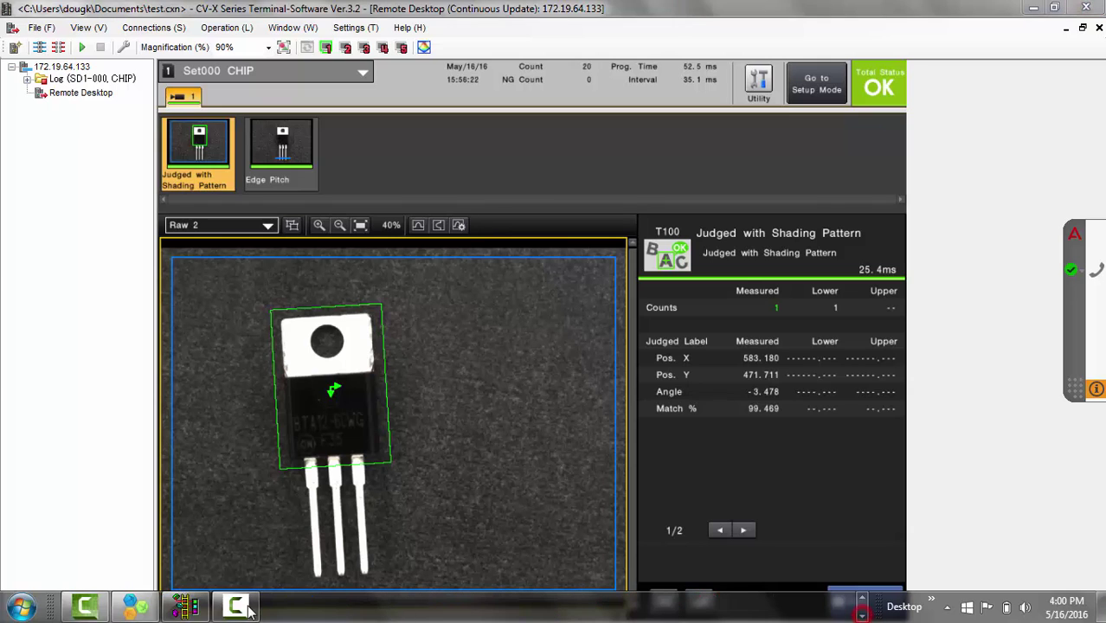
{"action": "left_click", "coordinate": [237, 606]}
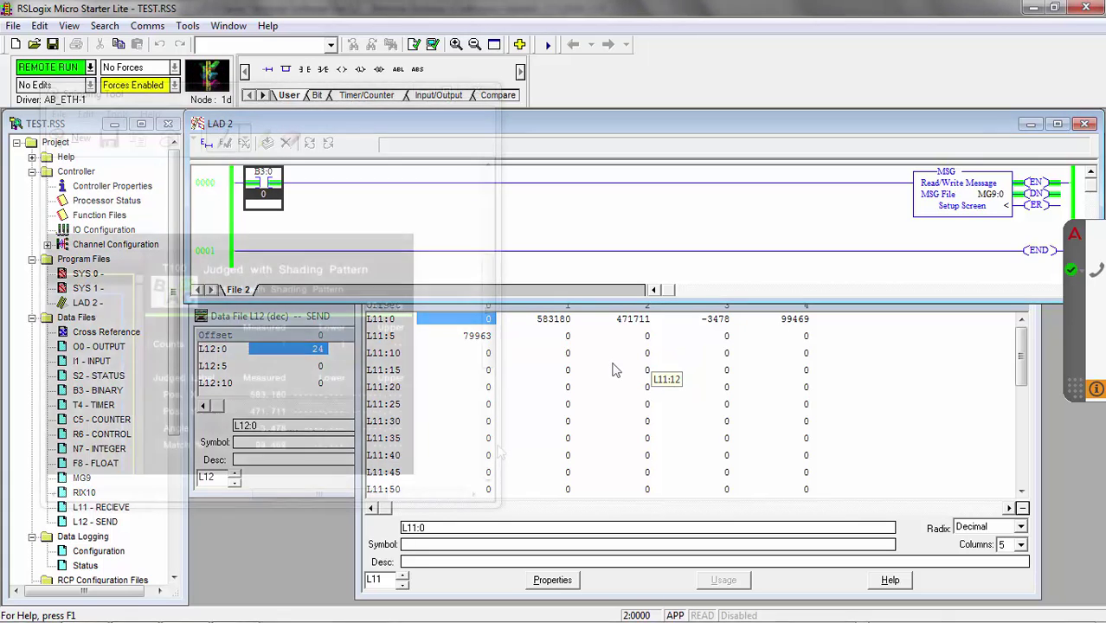
{"action": "left_click", "coordinate": [491, 484]}
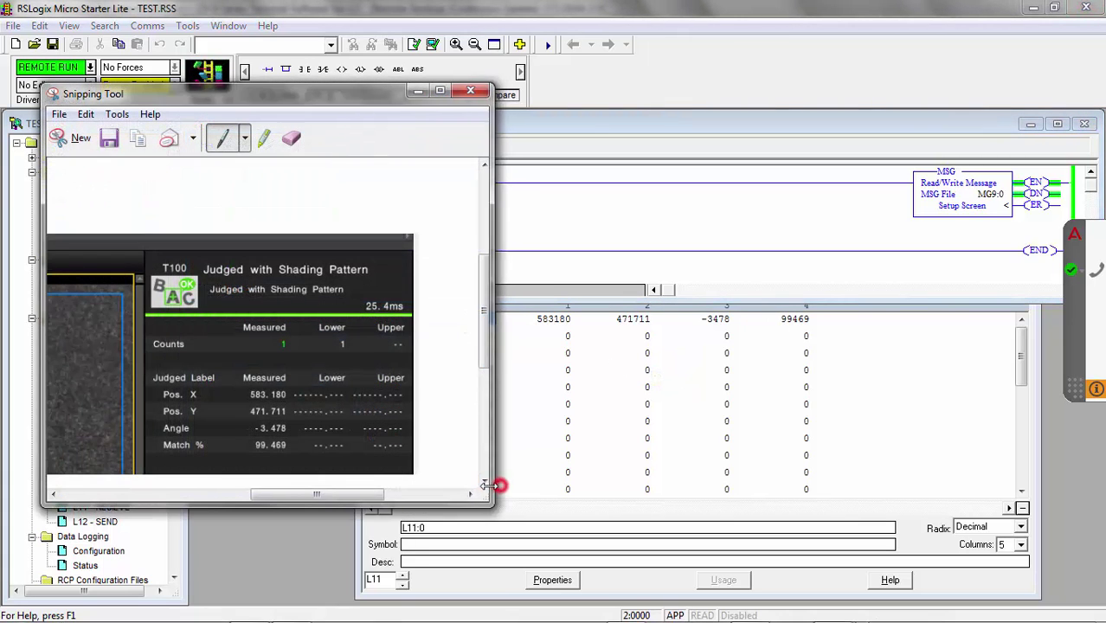
{"action": "left_click_drag", "start_coordinate": [491, 483], "coordinate": [444, 484]}
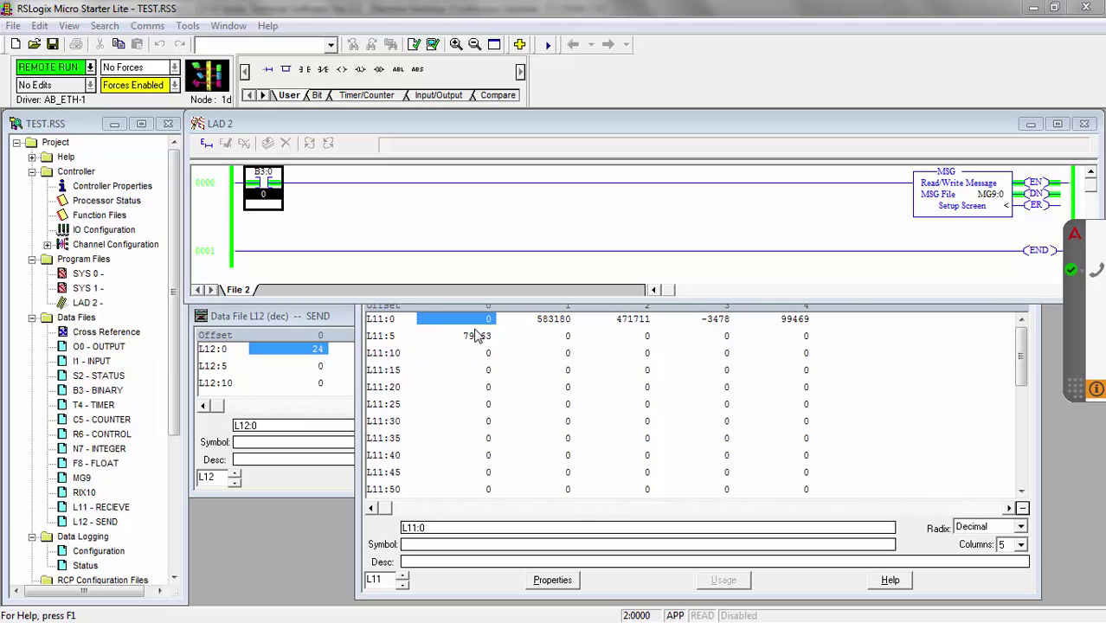
Step: Toggle the B3:0 bit off and back on to resend the message
{"action": "right_click", "coordinate": [261, 177]}
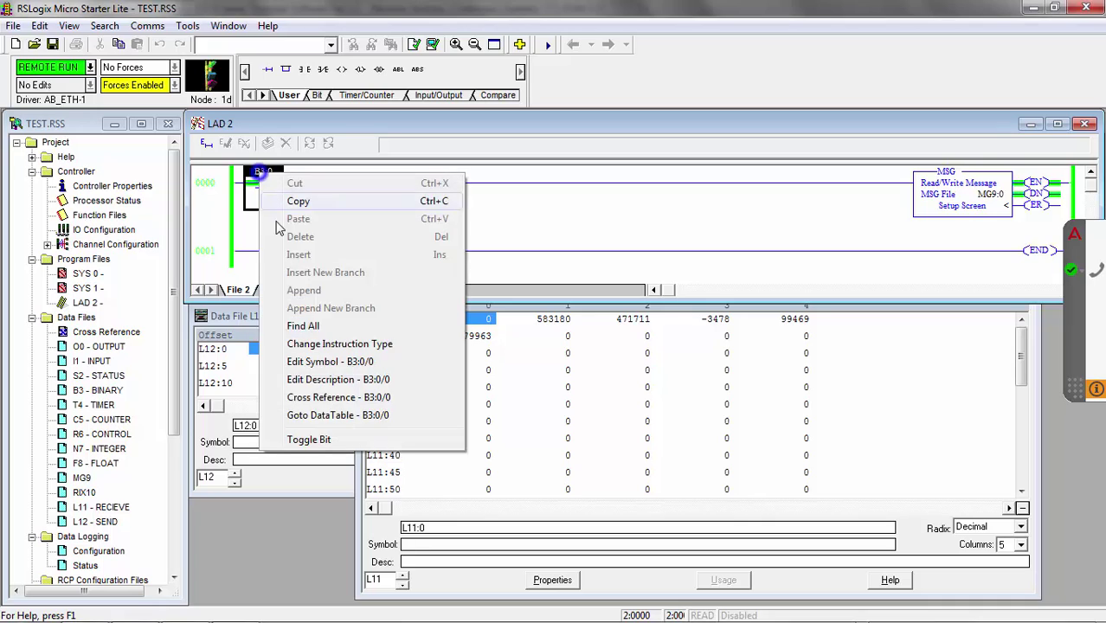
{"action": "left_click", "coordinate": [313, 439]}
{"action": "right_click", "coordinate": [270, 478]}
{"action": "left_click", "coordinate": [340, 473]}
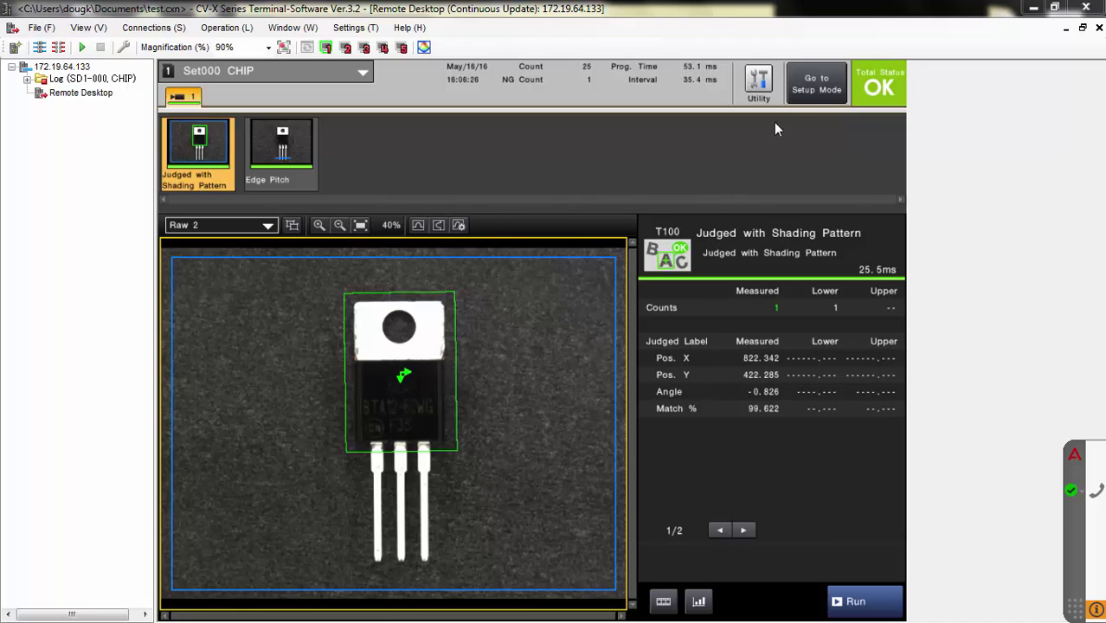
Step: Set the CV-X EtherNet/IP Decimal Point to Floating-point, then return the controller to Run Mode
{"action": "left_click", "coordinate": [817, 91]}
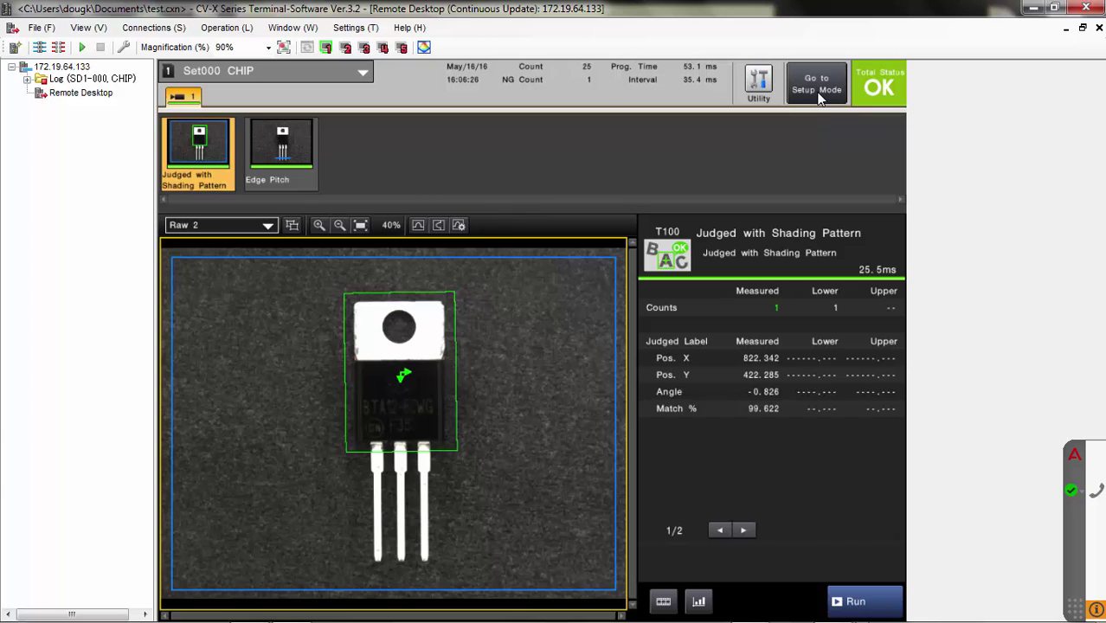
{"action": "left_click", "coordinate": [482, 74]}
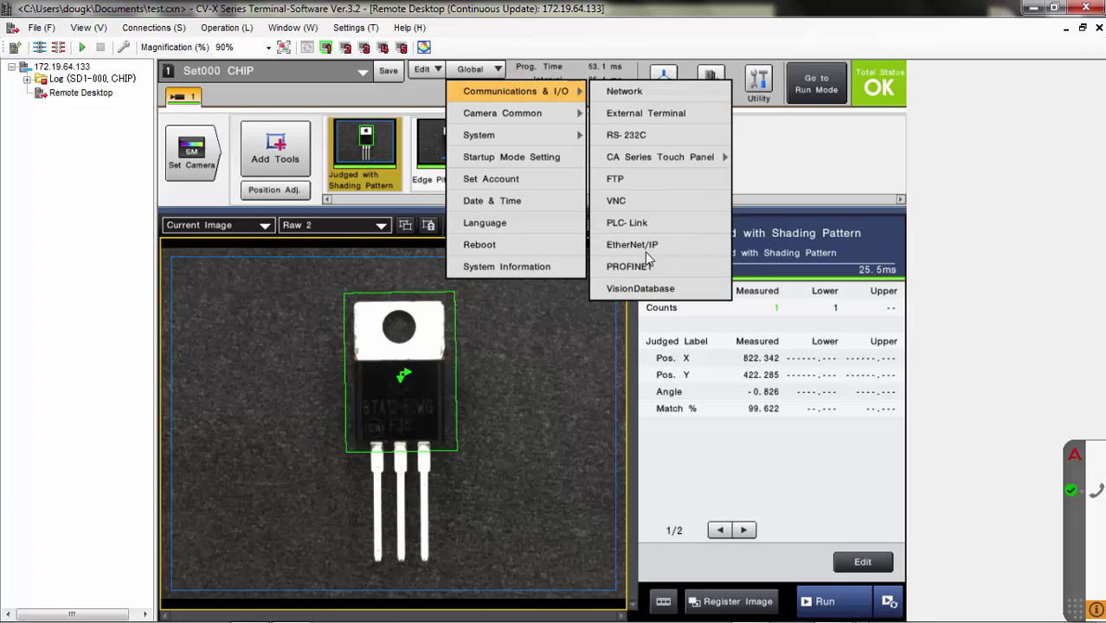
{"action": "left_click", "coordinate": [642, 250]}
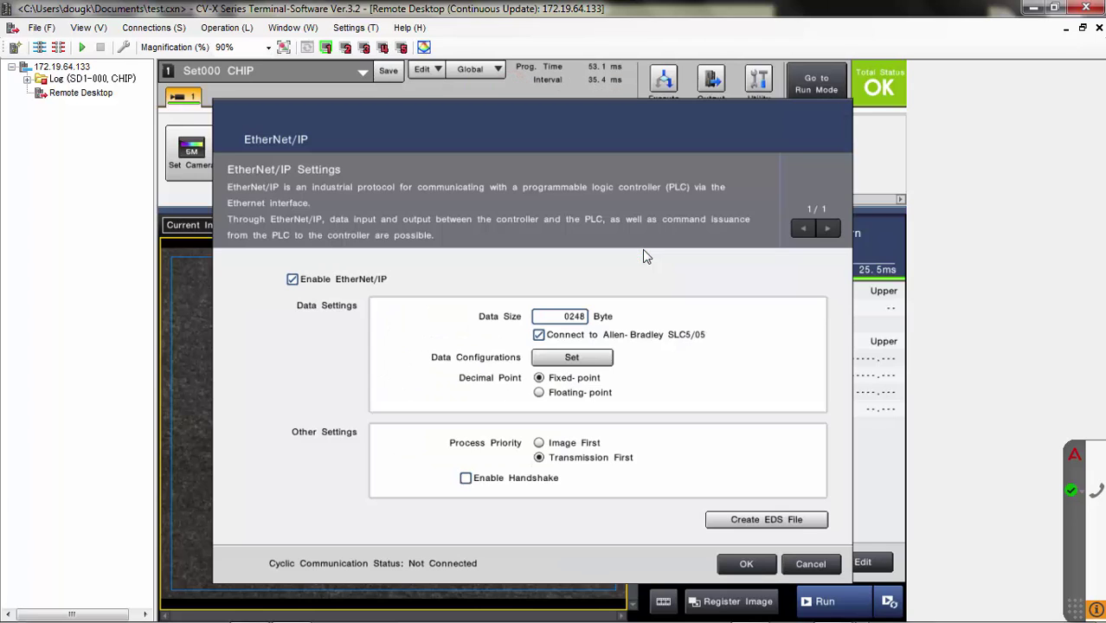
{"action": "left_click", "coordinate": [538, 392]}
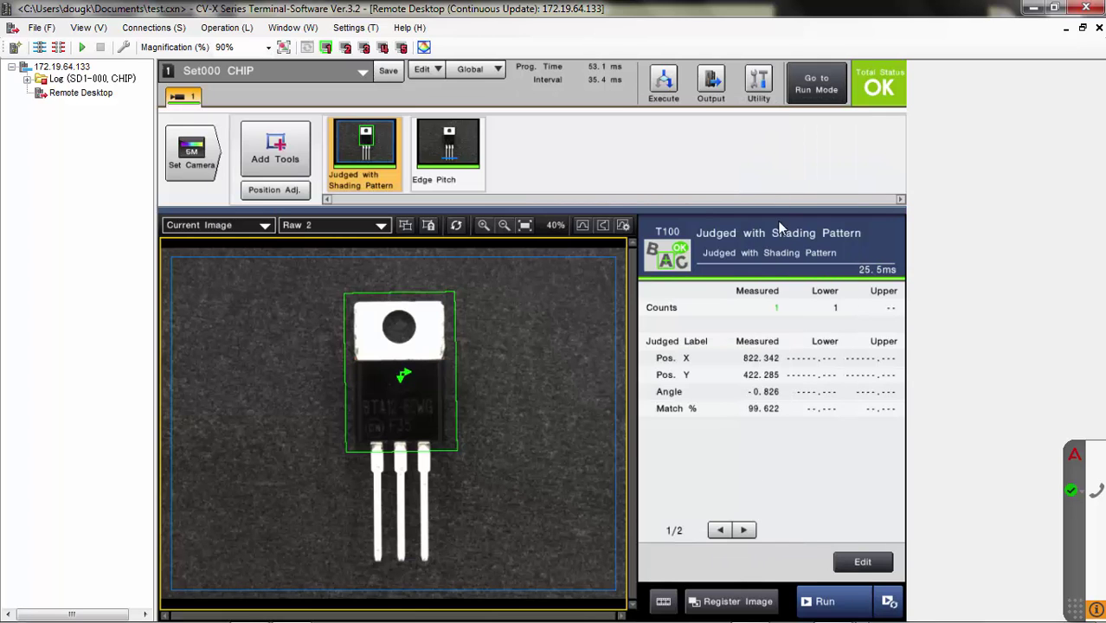
{"action": "left_click", "coordinate": [823, 80]}
{"action": "left_click", "coordinate": [845, 601]}
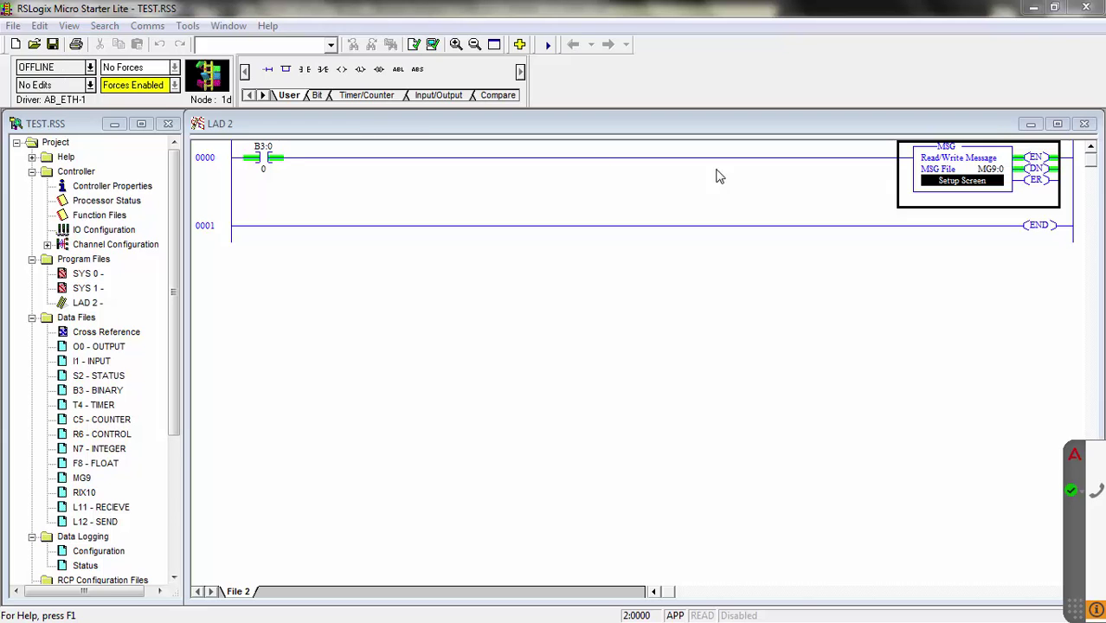
Step: With the MG9:0 setup open, create Float data file F13 named FLOATING with 128 elements
{"action": "left_click", "coordinate": [956, 182]}
{"action": "left_click_drag", "start_coordinate": [461, 225], "coordinate": [758, 187]}
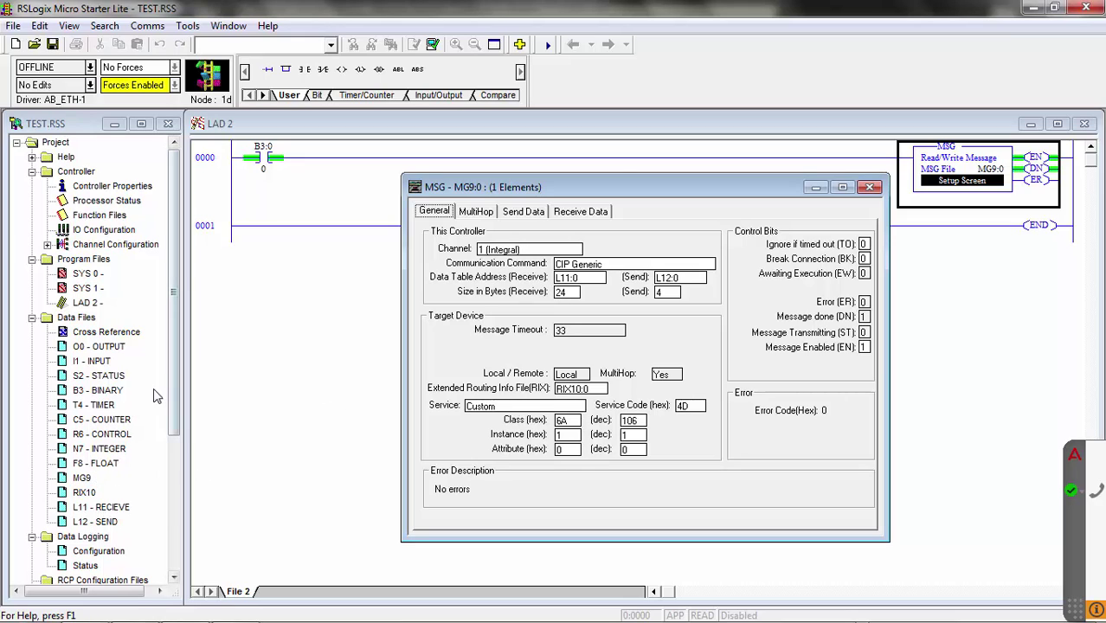
{"action": "right_click", "coordinate": [84, 322]}
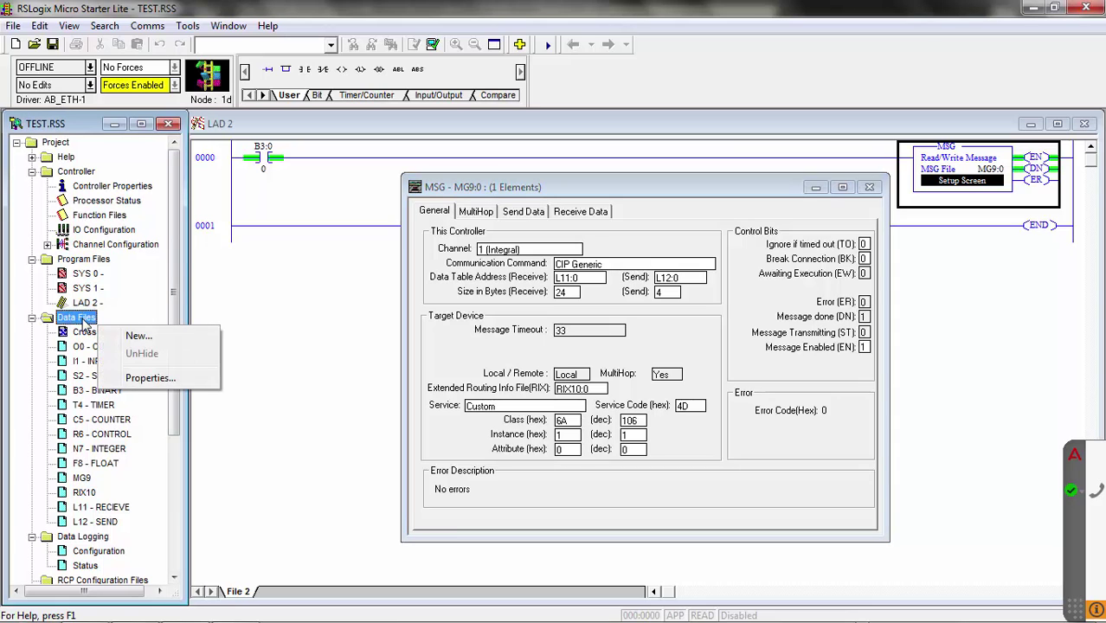
{"action": "left_click", "coordinate": [125, 336]}
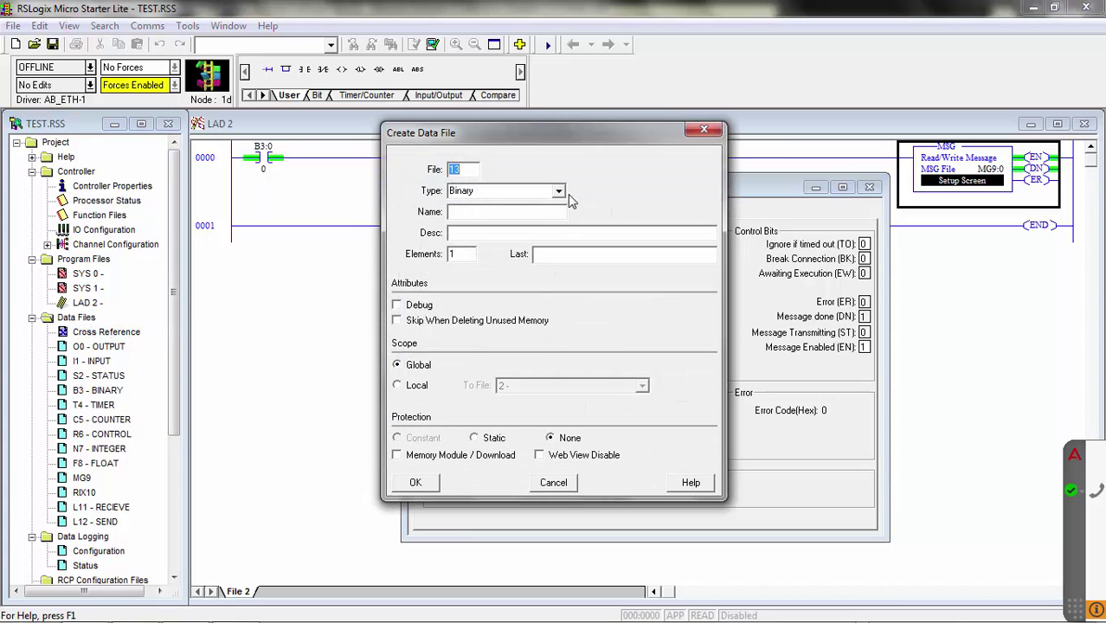
{"action": "left_click", "coordinate": [560, 191]}
{"action": "left_click", "coordinate": [479, 260]}
{"action": "left_click", "coordinate": [487, 211]}
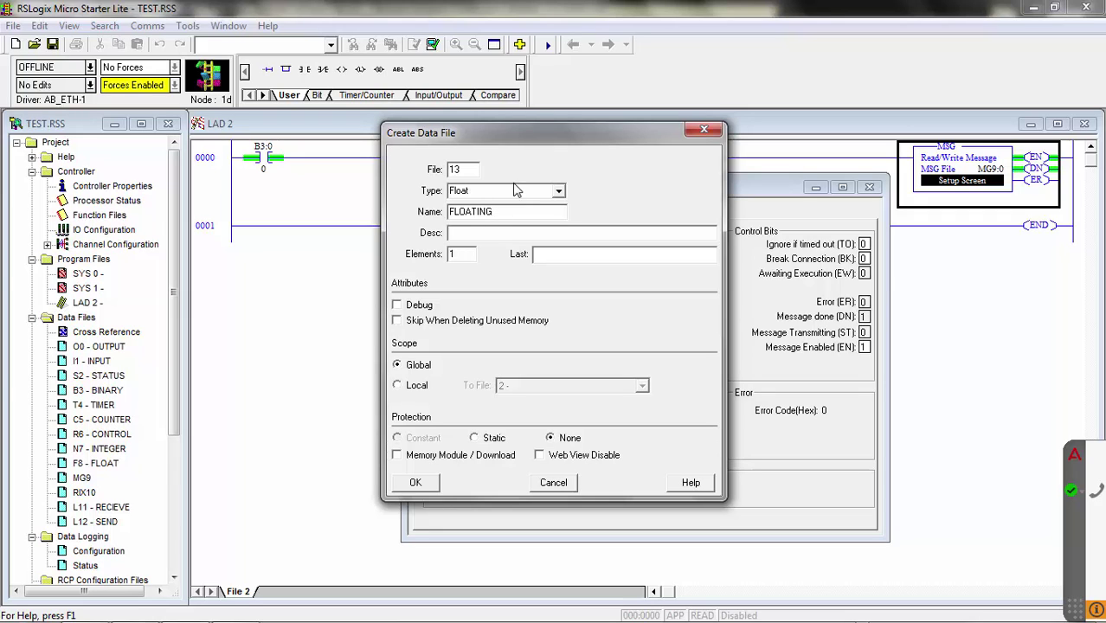
{"action": "left_click", "coordinate": [470, 256]}
{"action": "type", "text": "28"}
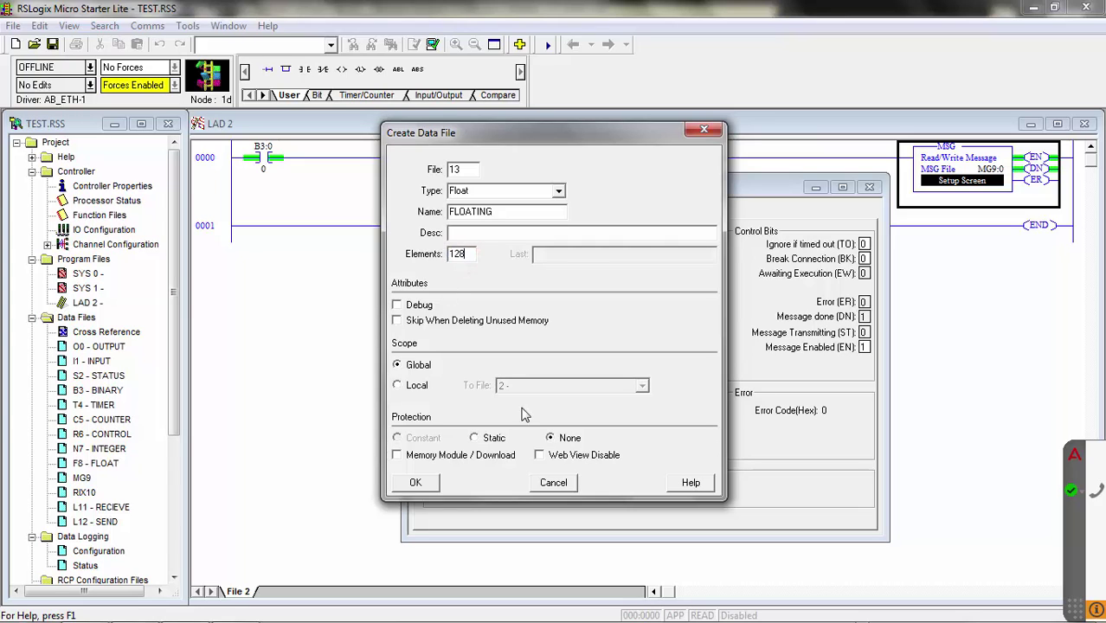
{"action": "left_click", "coordinate": [417, 482]}
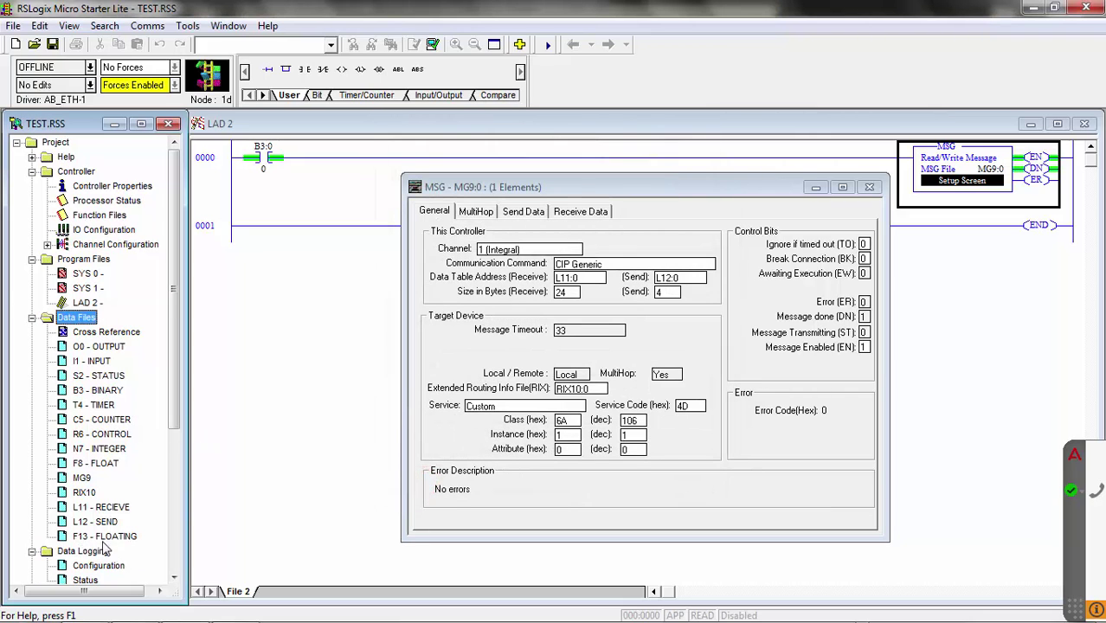
Step: Change the message's receive Data Table Address to F13:0 and close the setup
{"action": "double_click", "coordinate": [566, 278]}
{"action": "left_click", "coordinate": [564, 278]}
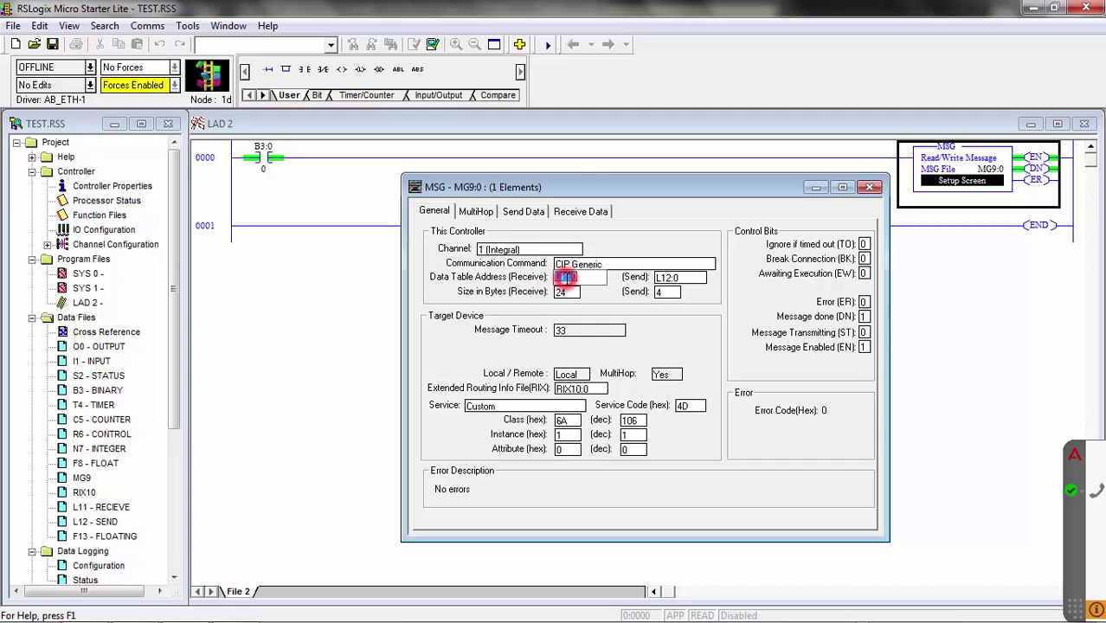
{"action": "type", "text": "F13"}
{"action": "double_click", "coordinate": [563, 293]}
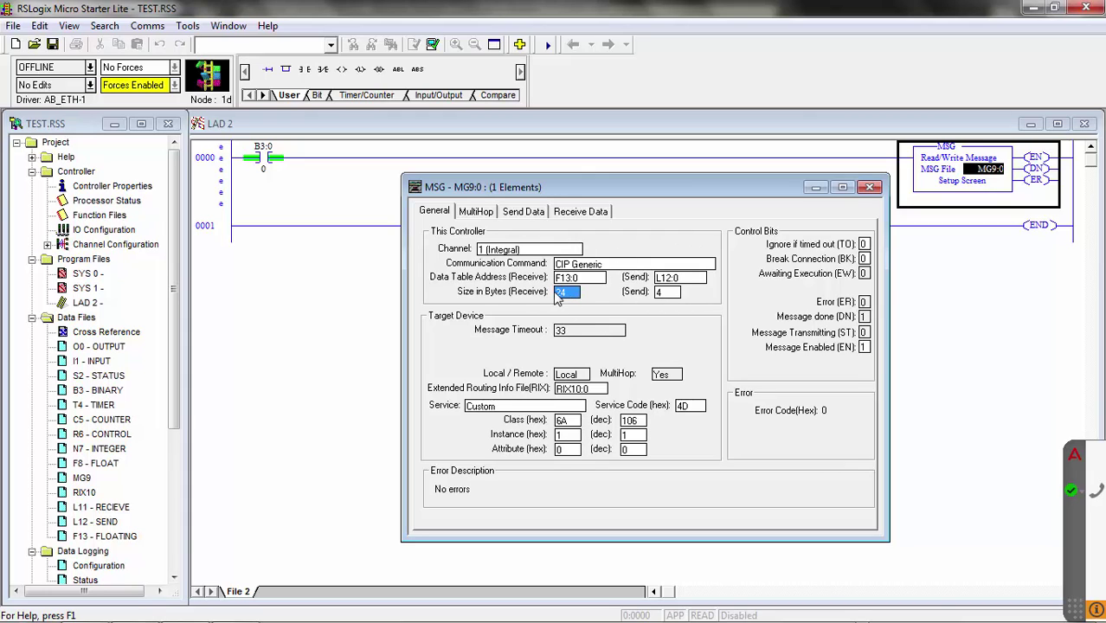
{"action": "left_click", "coordinate": [869, 187]}
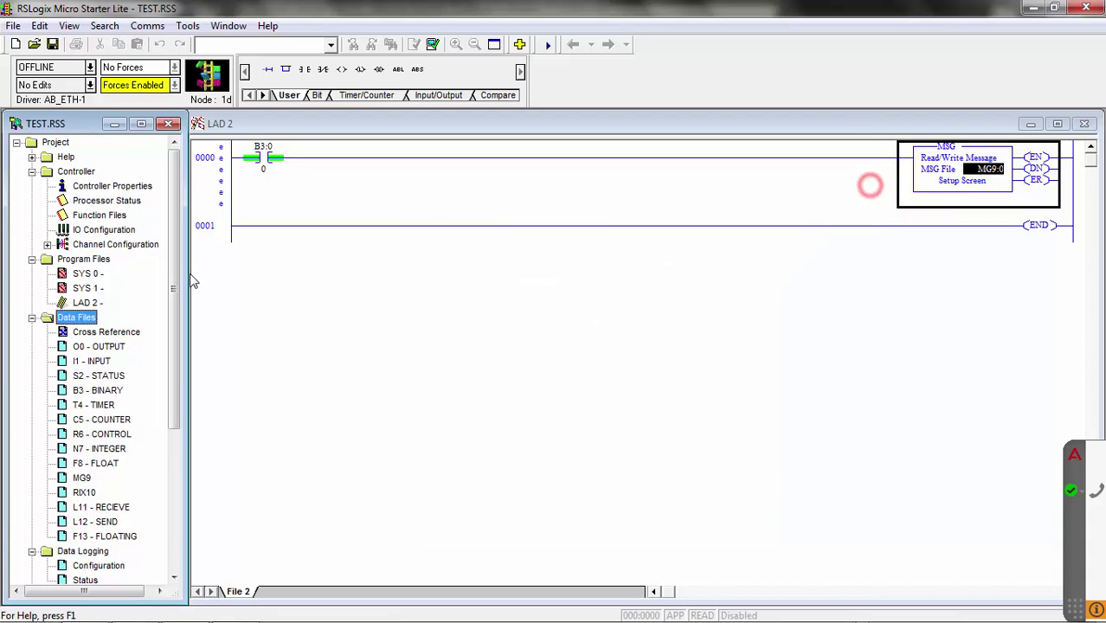
Step: Download the updated program, returning the controller to run mode and going online
{"action": "left_click", "coordinate": [90, 67]}
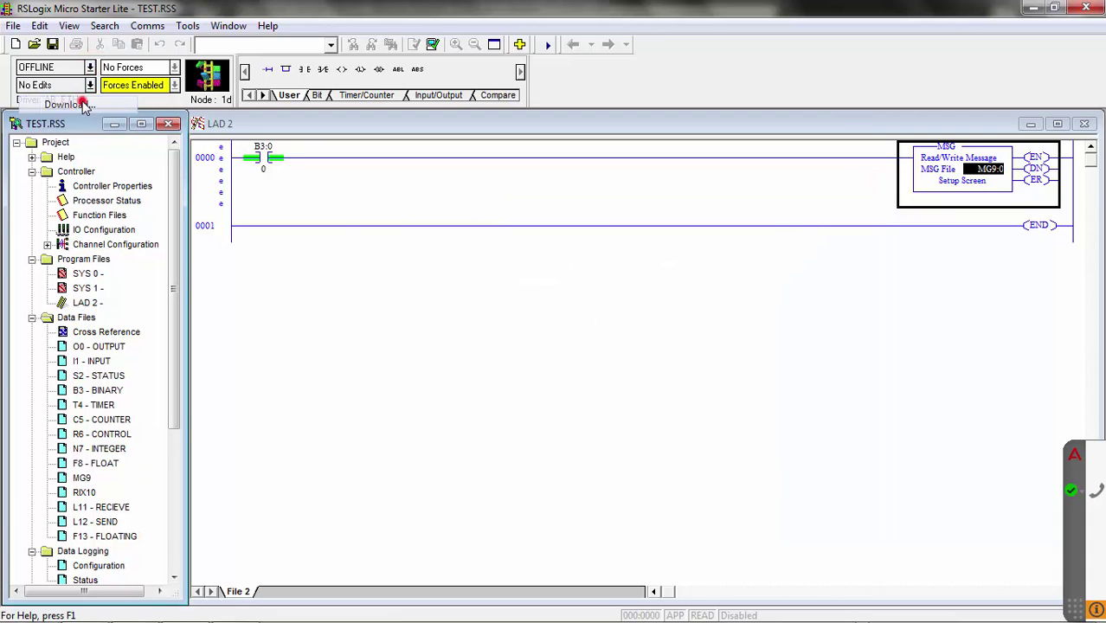
{"action": "left_click", "coordinate": [83, 102]}
{"action": "left_click", "coordinate": [731, 256]}
{"action": "left_click", "coordinate": [582, 386]}
{"action": "left_click", "coordinate": [605, 355]}
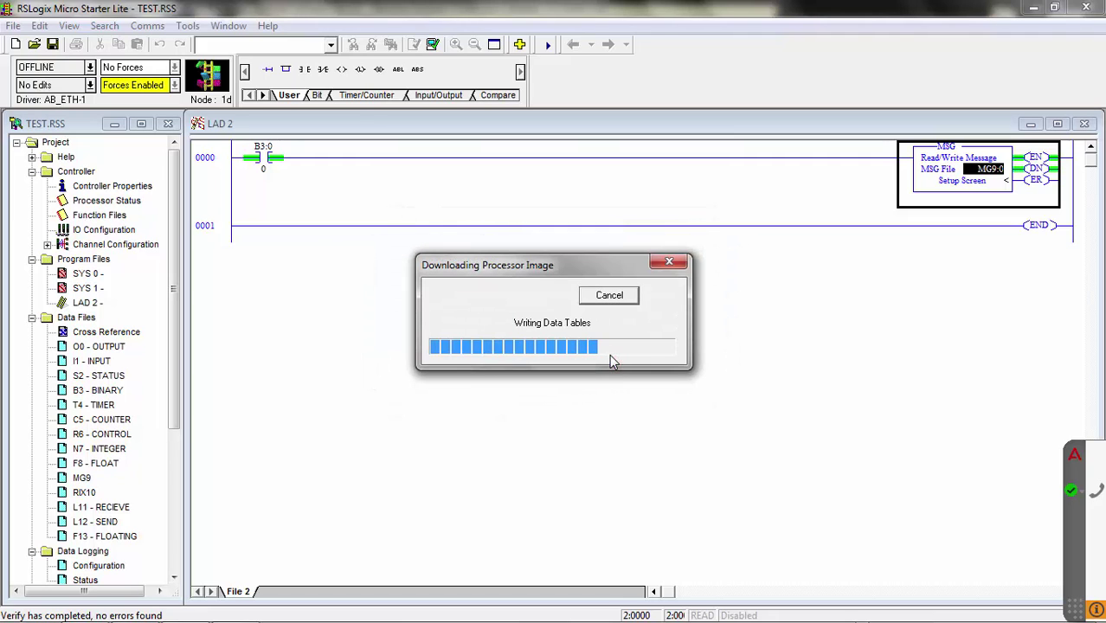
{"action": "left_click", "coordinate": [547, 354]}
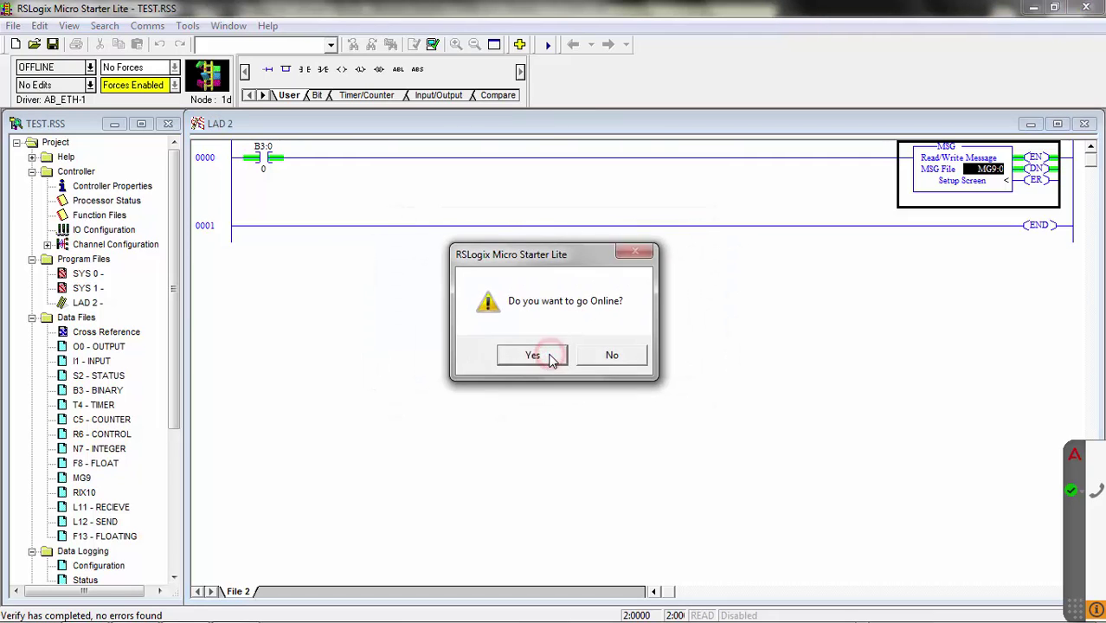
{"action": "left_click", "coordinate": [550, 355]}
Step: Toggle B3:0 twice to trigger the message online
{"action": "right_click", "coordinate": [265, 182]}
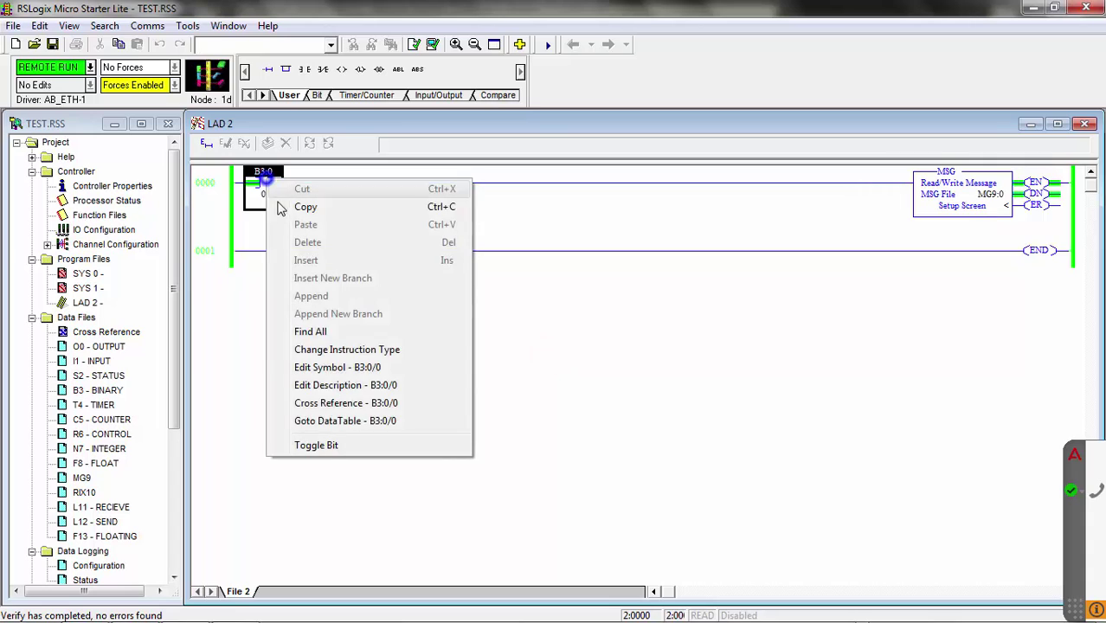
{"action": "left_click", "coordinate": [330, 445]}
{"action": "right_click", "coordinate": [262, 190]}
{"action": "left_click", "coordinate": [332, 469]}
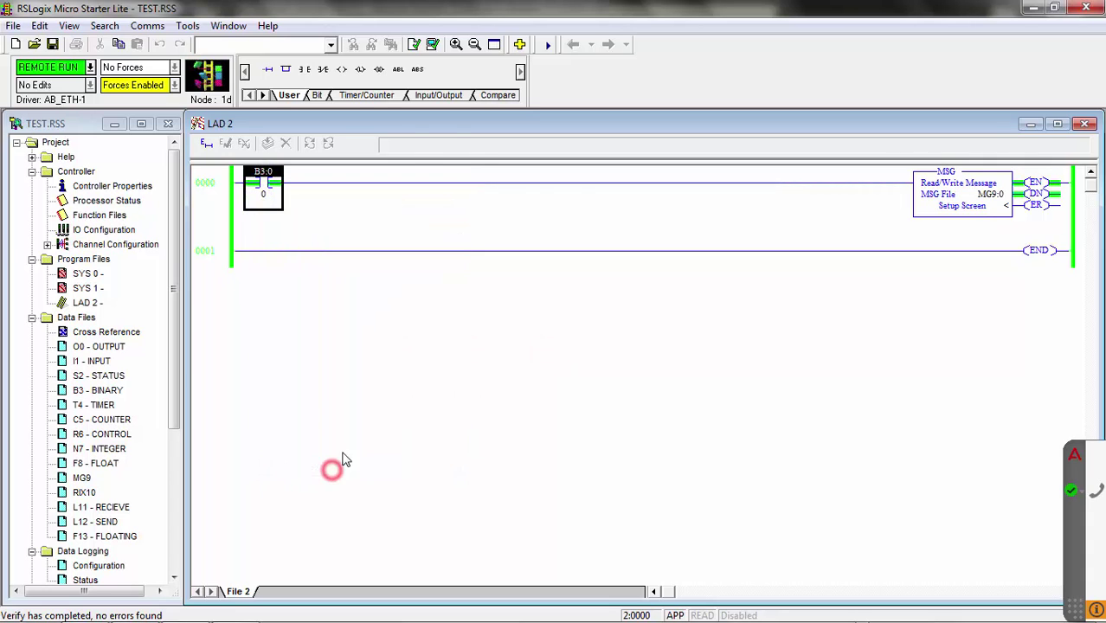
Step: Open the F13 FLOATING table, showing 886.3474, 440.9477, -1.452103, 99.67651, beside the captured readings
{"action": "double_click", "coordinate": [102, 536]}
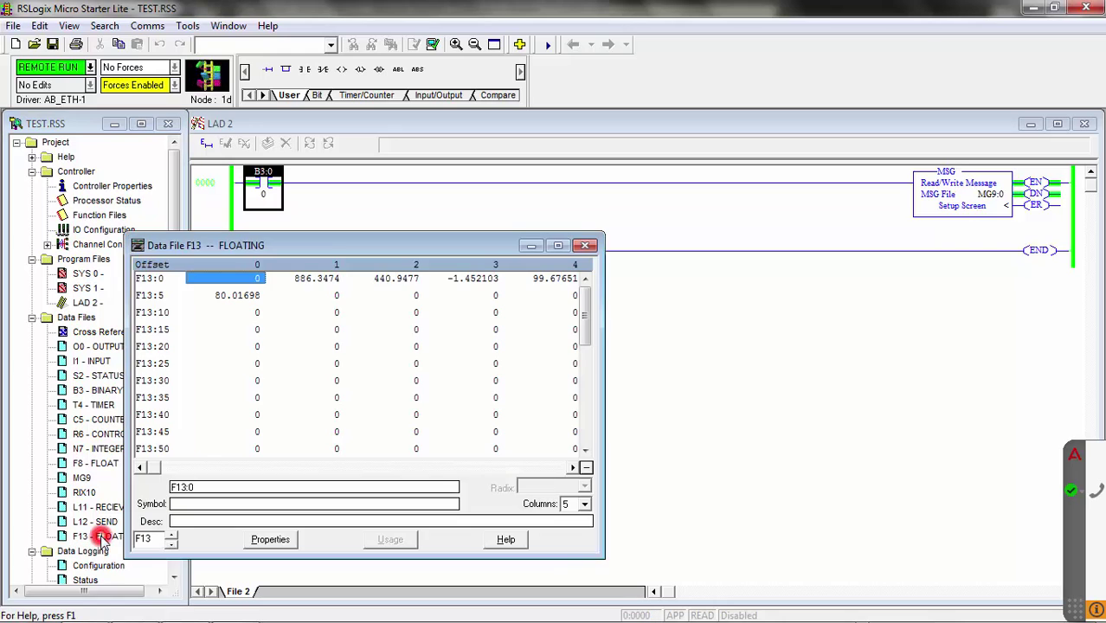
{"action": "left_click_drag", "start_coordinate": [329, 256], "coordinate": [459, 295]}
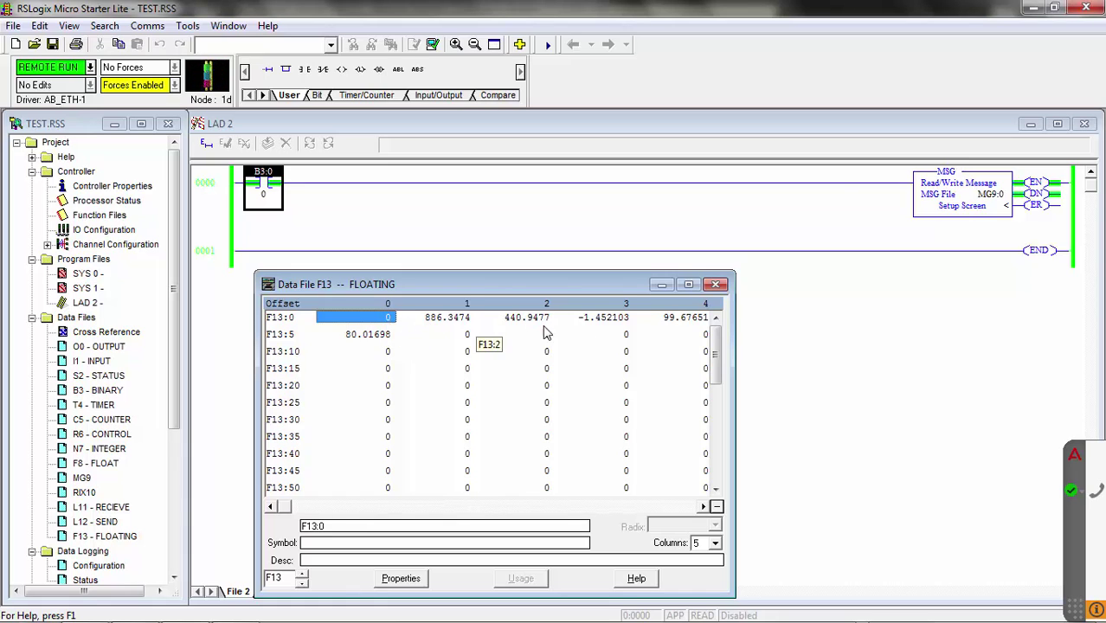
{"action": "left_click_drag", "start_coordinate": [734, 352], "coordinate": [779, 353]}
{"action": "left_click_drag", "start_coordinate": [636, 289], "coordinate": [911, 277]}
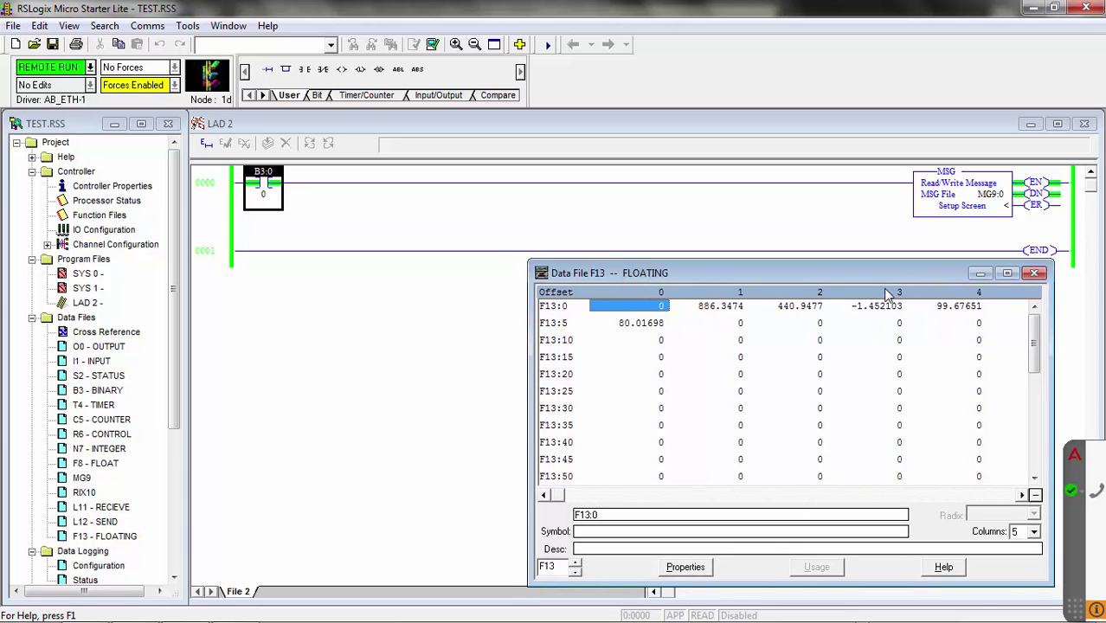
{"action": "key", "text": "alt+Tab"}
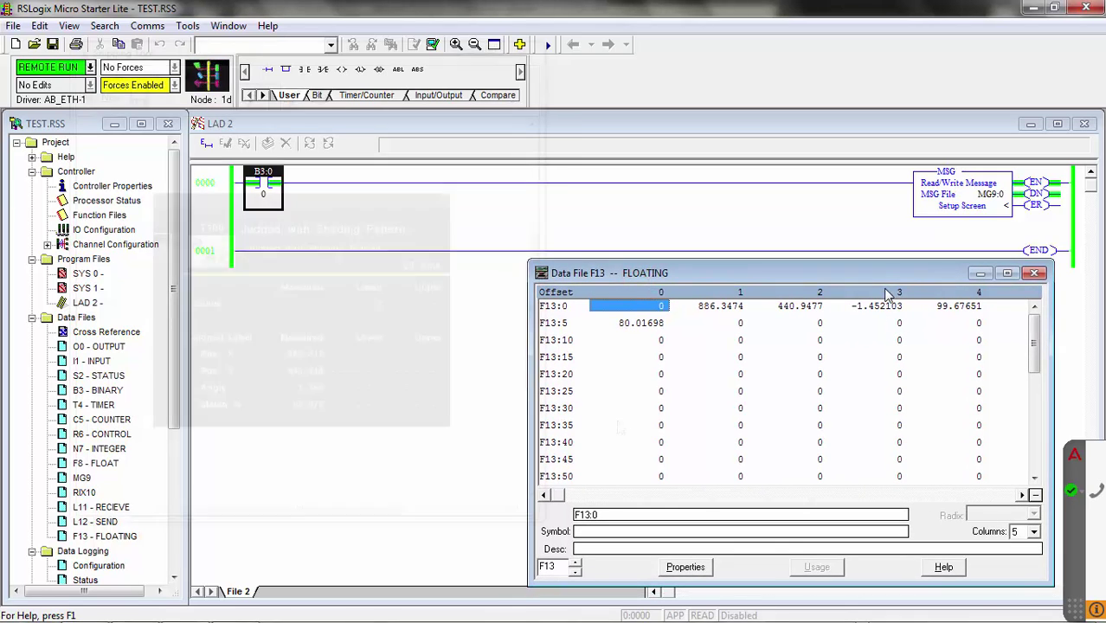